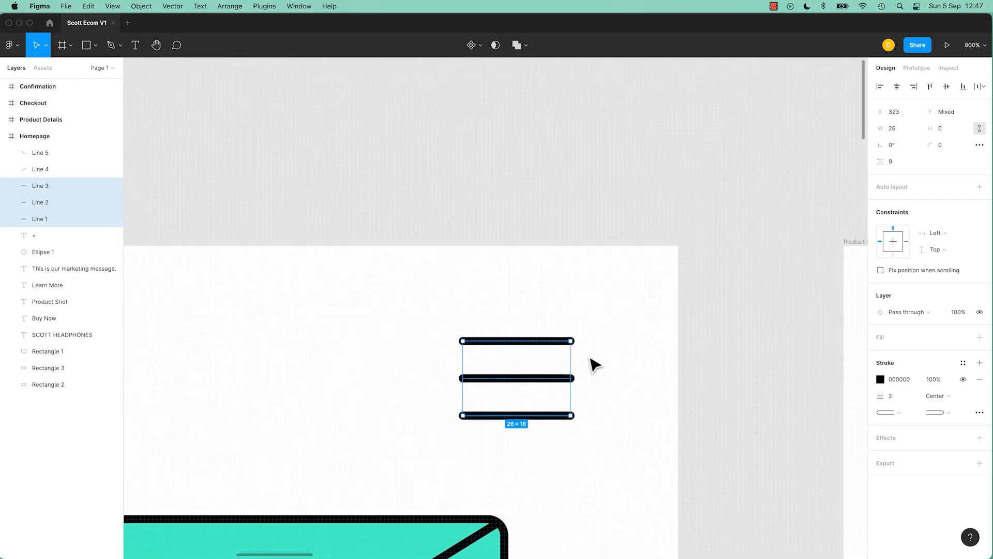
Try to extend the diagonal line past the product shot placeholder's upper-right corner, and undo it
left_click(590, 361)
scroll(516, 483, "down", 1)
left_click_drag(515, 483, 653, 312)
left_click(610, 344)
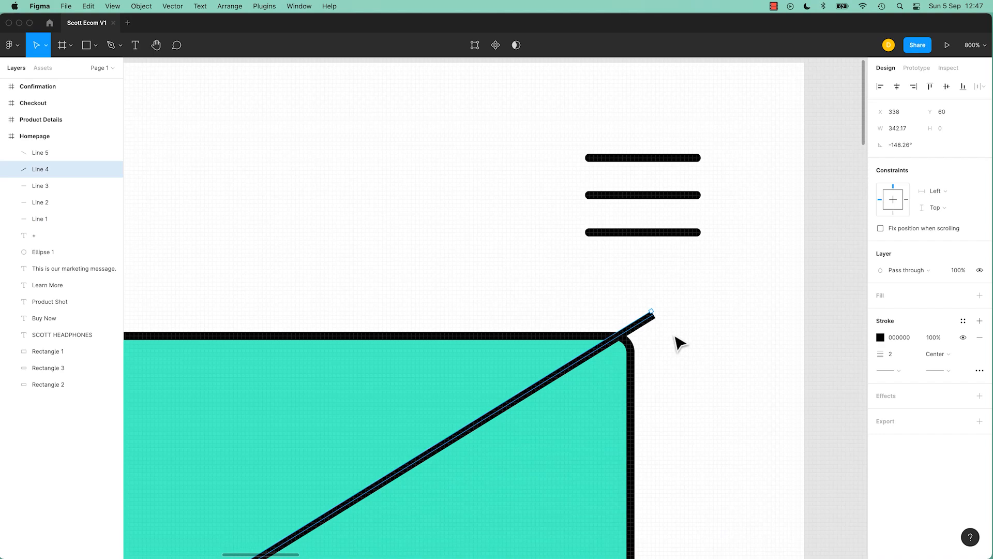
key("super+z")
left_click(692, 347)
key("shift+0")
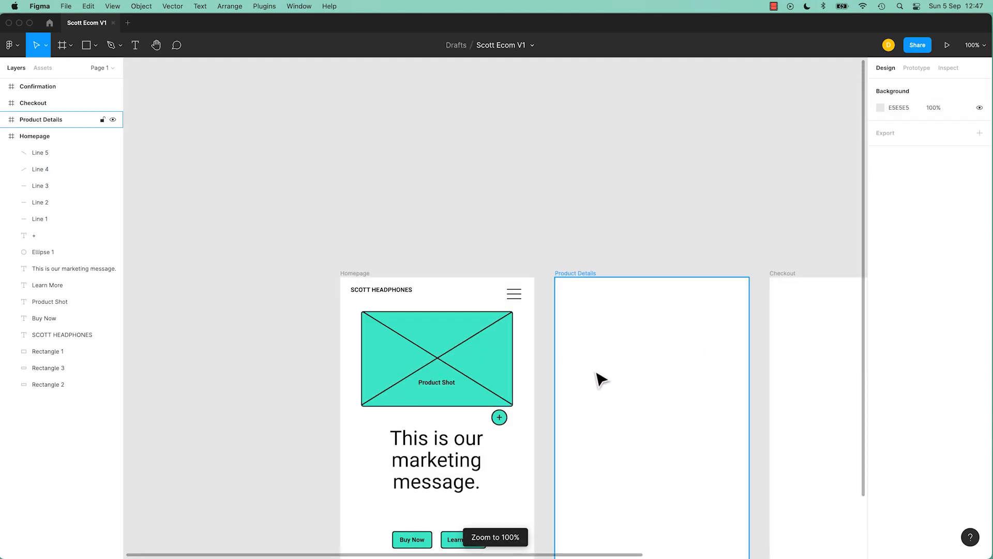
Draw a rectangle about 187 × 163 in the upper part of the Product Details frame
key("r")
left_click_drag(574, 328, 671, 412)
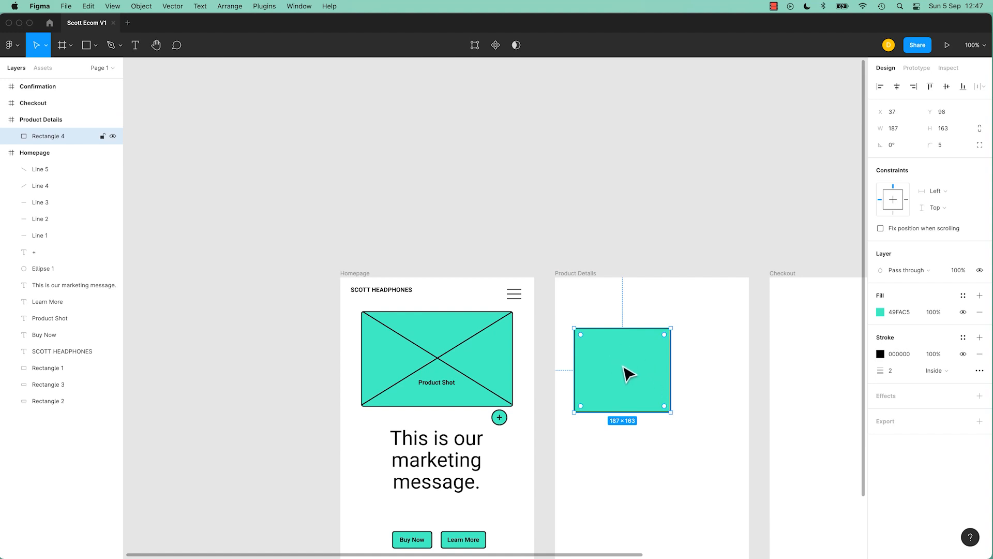
left_click(672, 243)
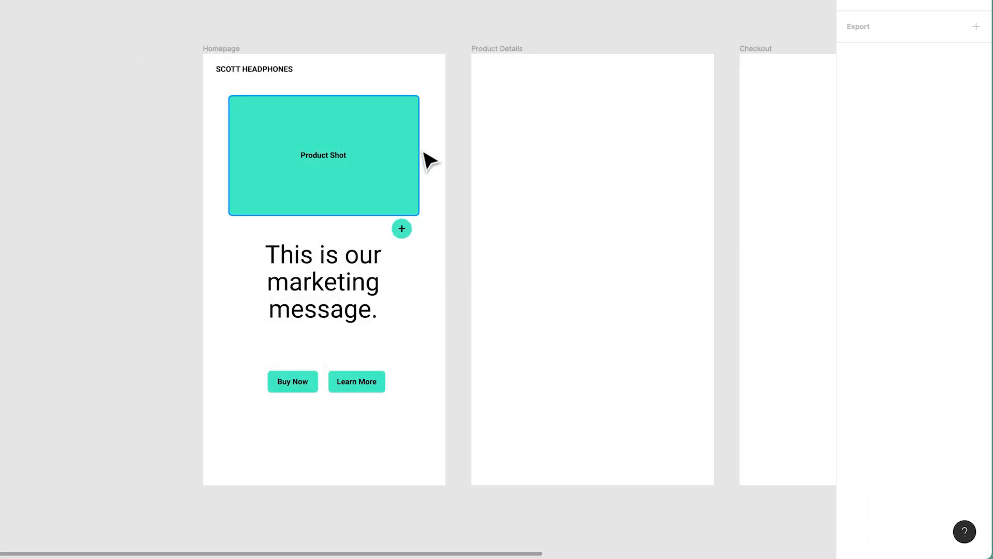
Add a black 000000 inside stroke of width 2 to the product shot rectangle on the Homepage frame
left_click(533, 249)
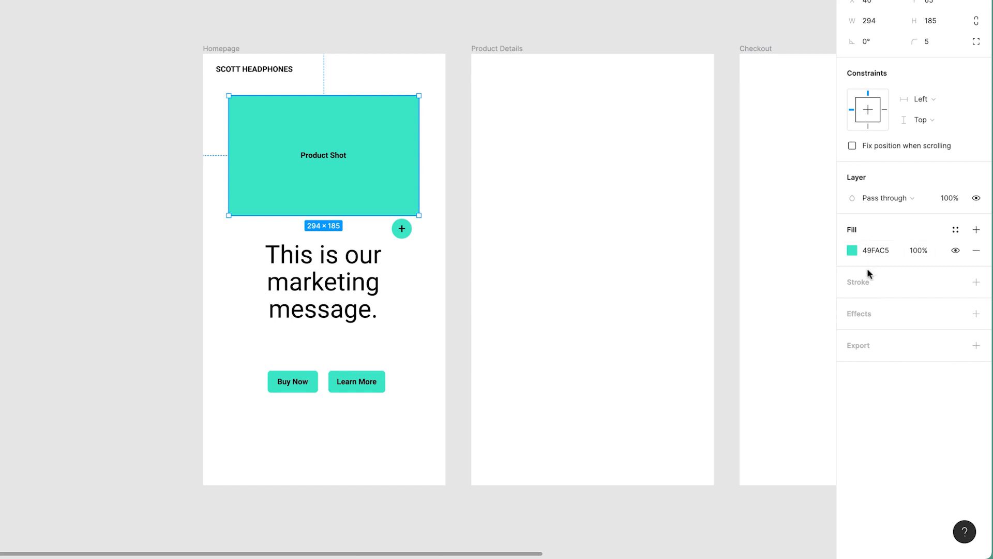
left_click(980, 284)
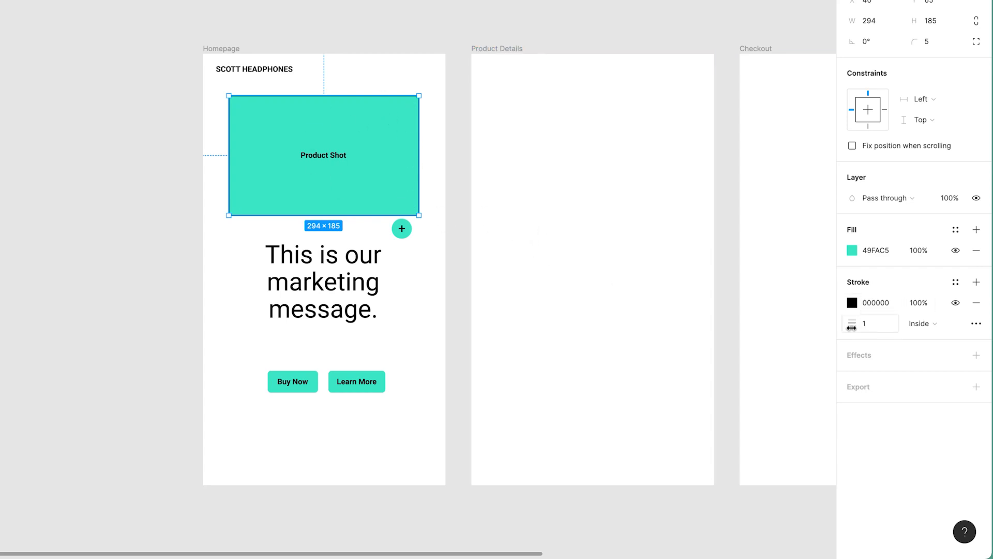
mouse_move(852, 327)
left_mouse_down()
mouse_move(861, 327)
mouse_move(853, 328)
left_mouse_up()
left_click(878, 329)
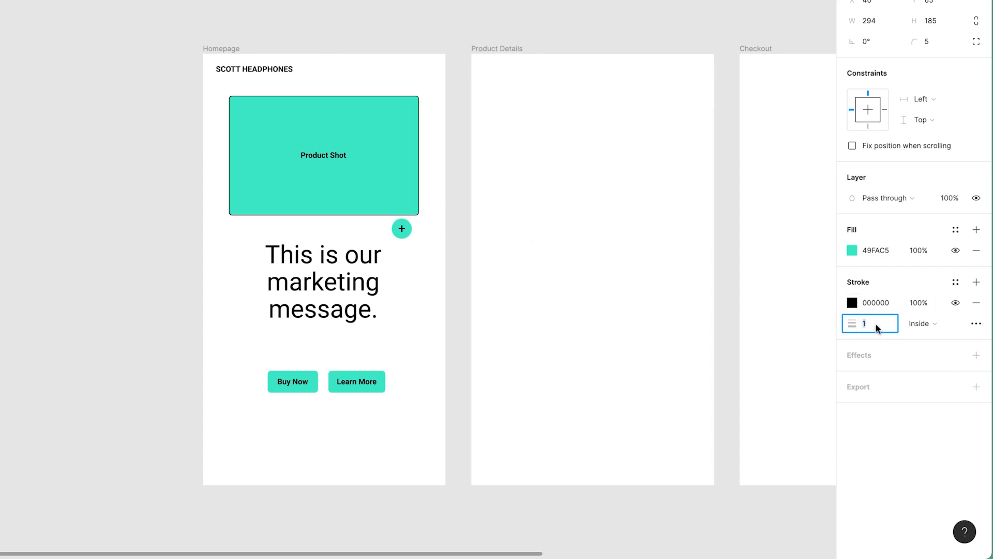
type("2")
key("Return")
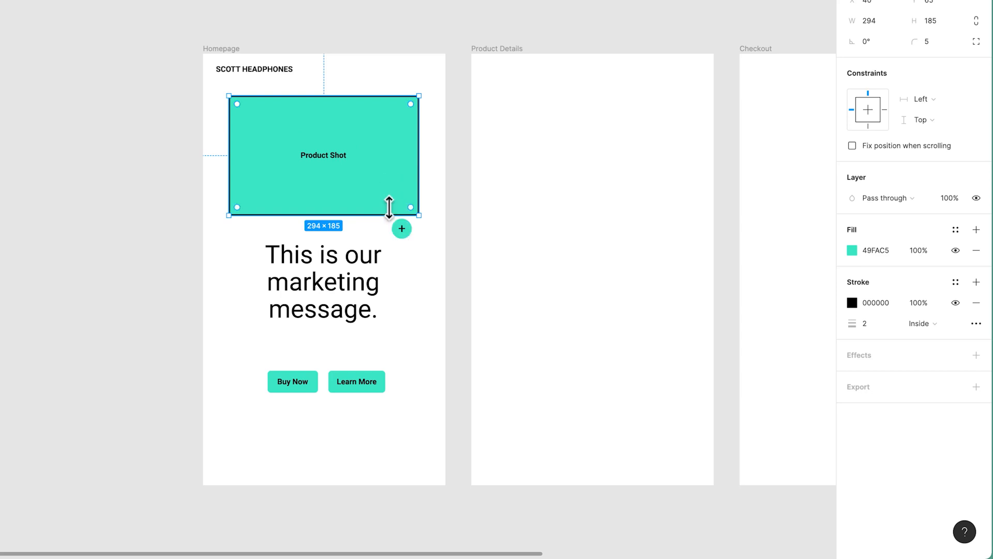
left_click(67, 326)
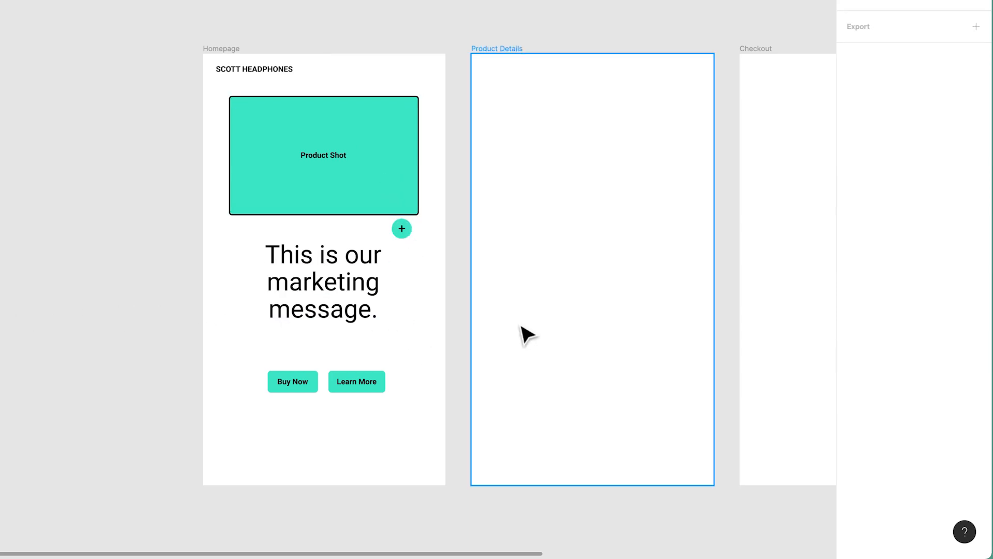
Draw a rectangle about 254 × 171 in the upper part of the Product Details frame
mouse_move(571, 196)
left_mouse_down()
mouse_move(476, 178)
mouse_move(412, 149)
left_mouse_up()
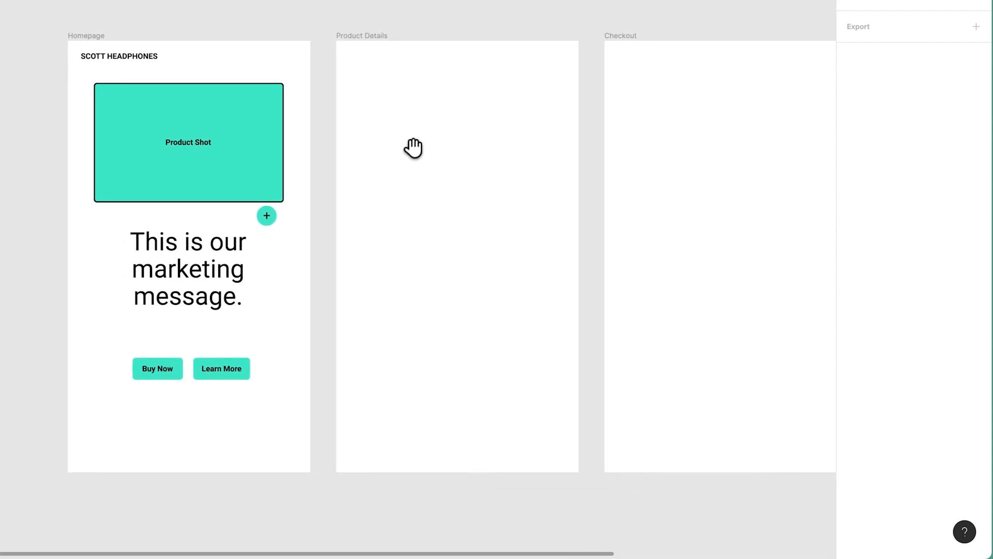
key("r")
left_click_drag(358, 93, 523, 203)
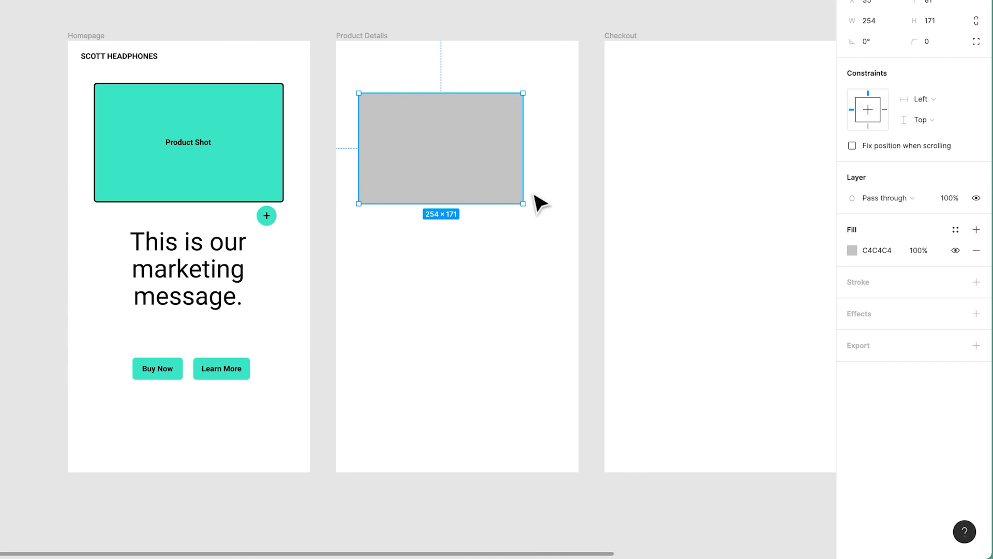
left_click(582, 210)
Set the grey rectangle's corner radius to 5, and delete the rectangle from the Product Details frame
left_click(489, 132)
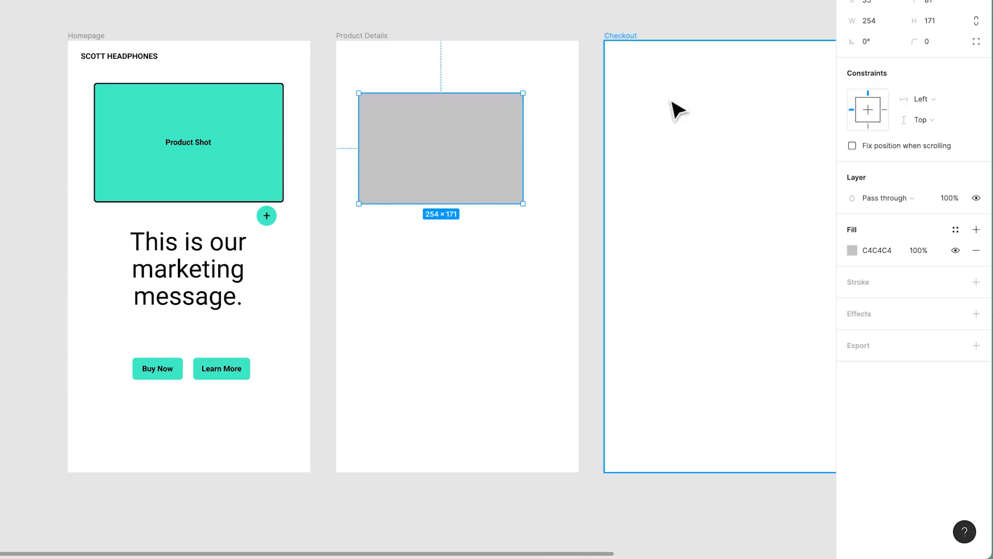
left_click(926, 42)
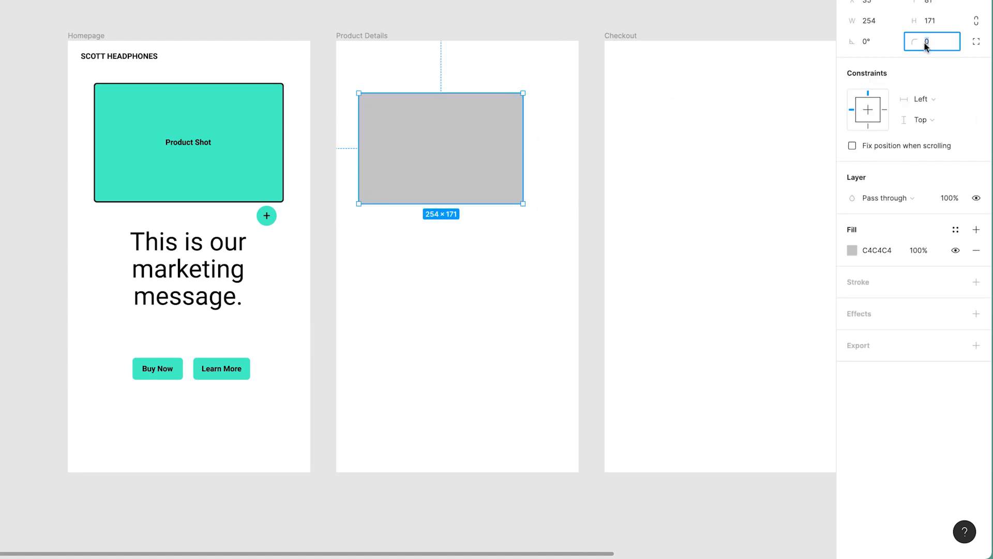
type("5")
key("Return")
left_click(463, 308)
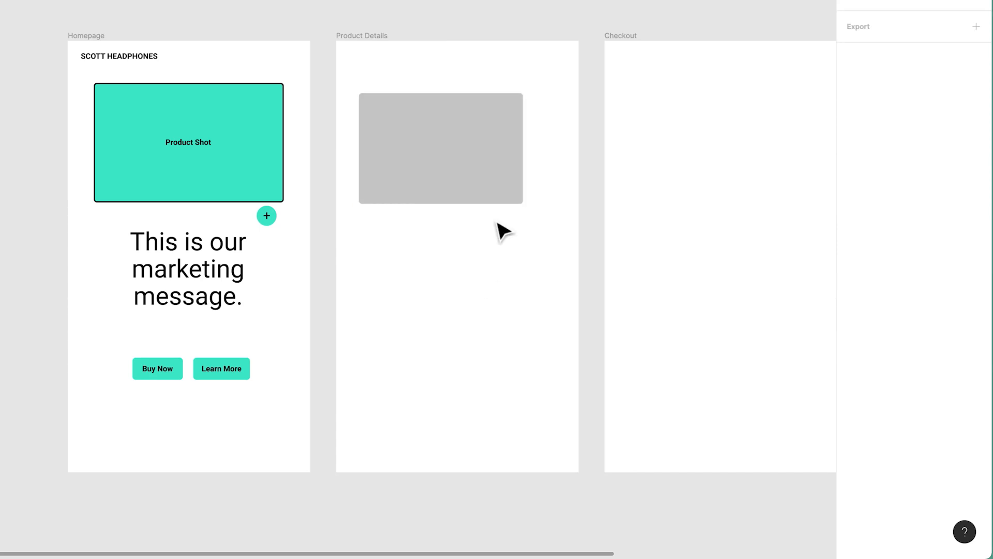
left_click(498, 178)
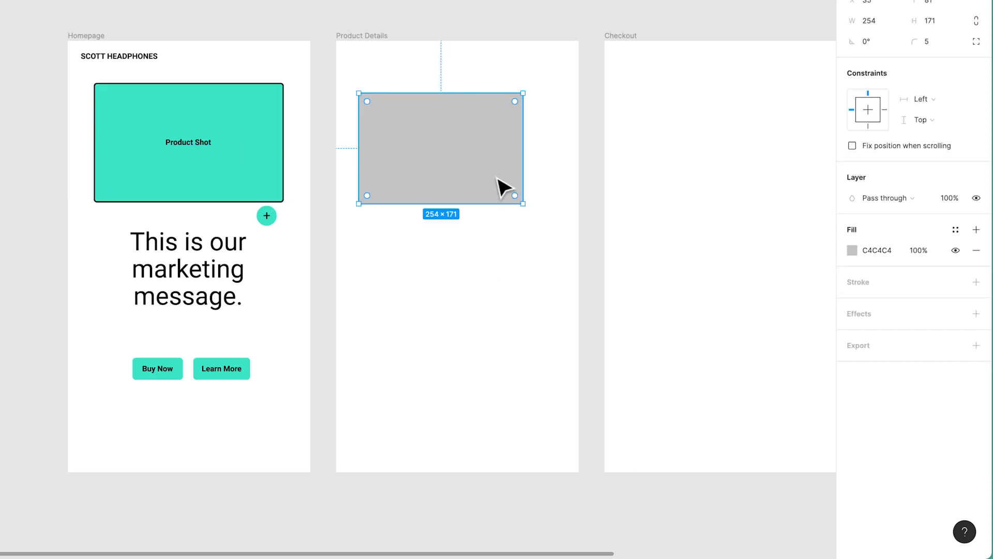
key("Delete")
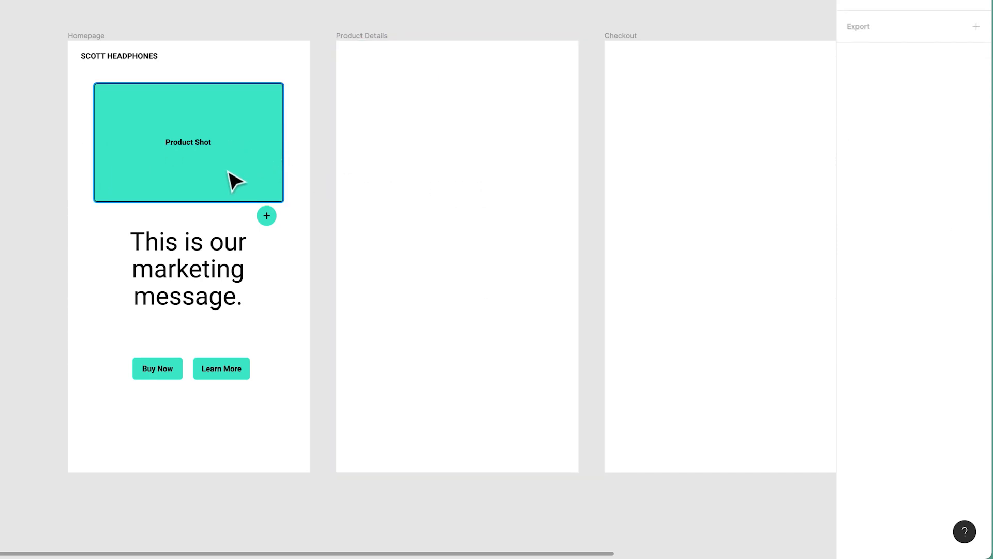
Set the Homepage product shot rectangle's properties as the default for new shapes
left_click(225, 171)
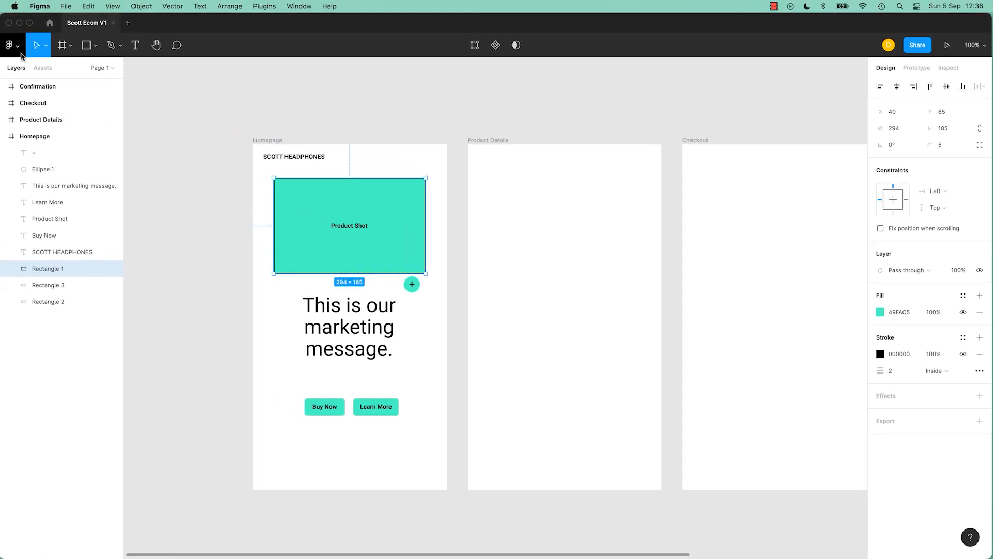
left_click(16, 50)
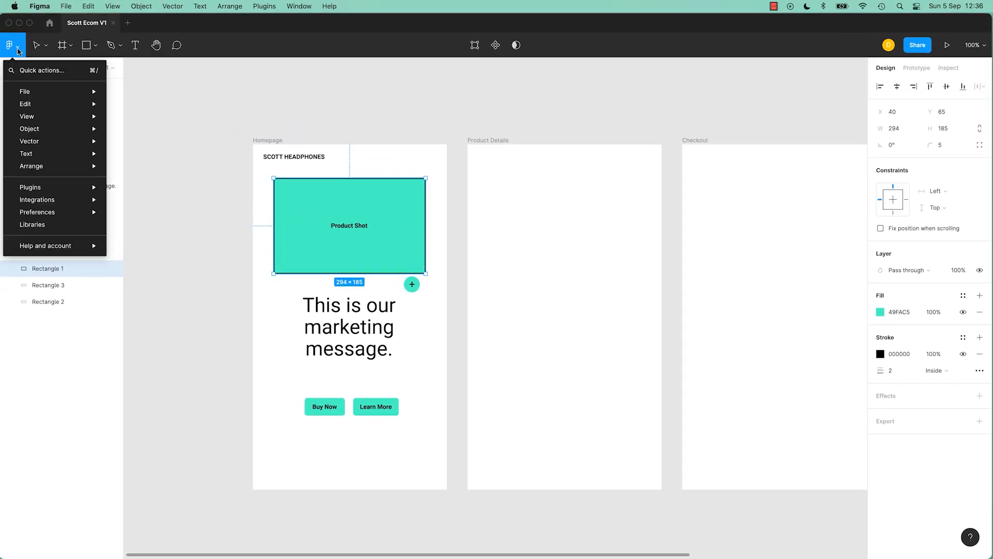
mouse_move(62, 127)
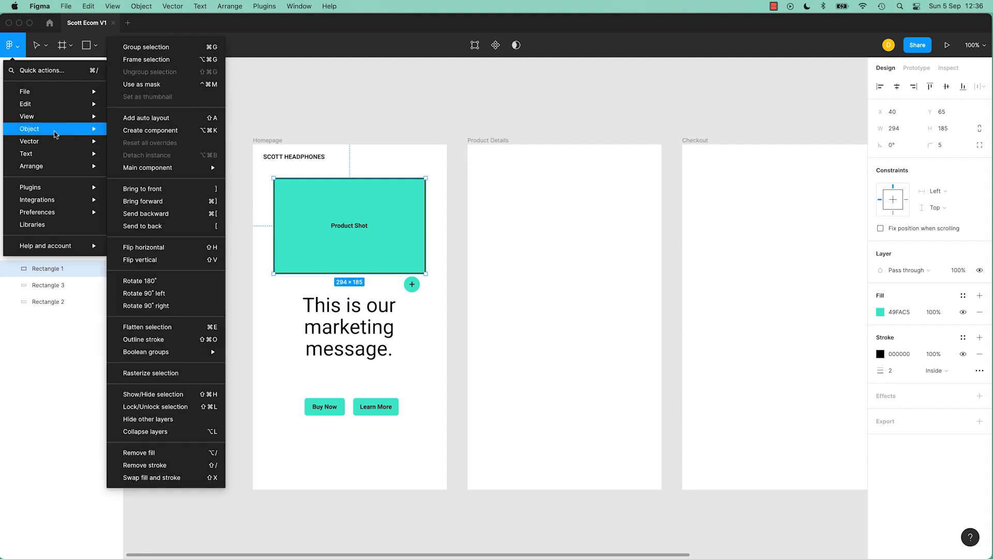
mouse_move(47, 104)
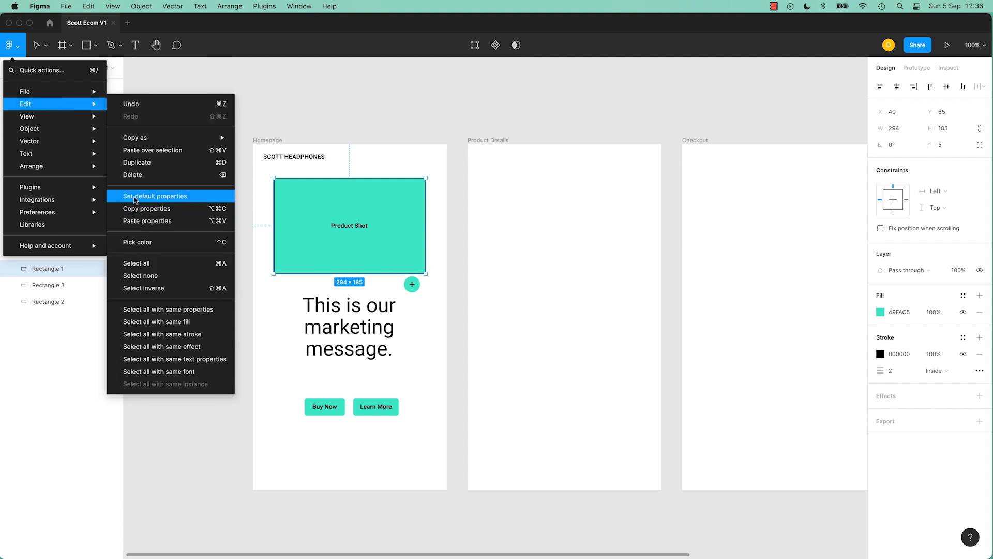
left_click(163, 200)
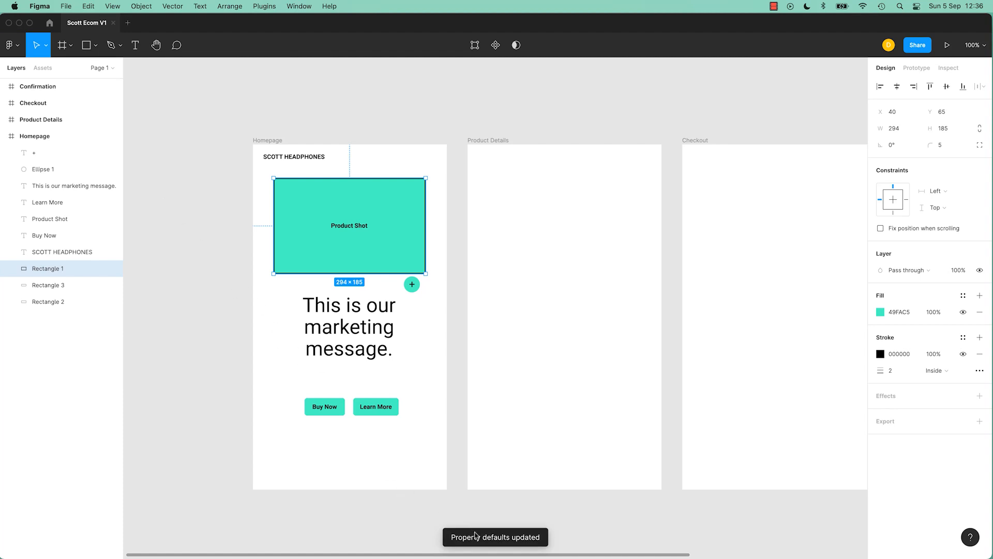
left_click(460, 233)
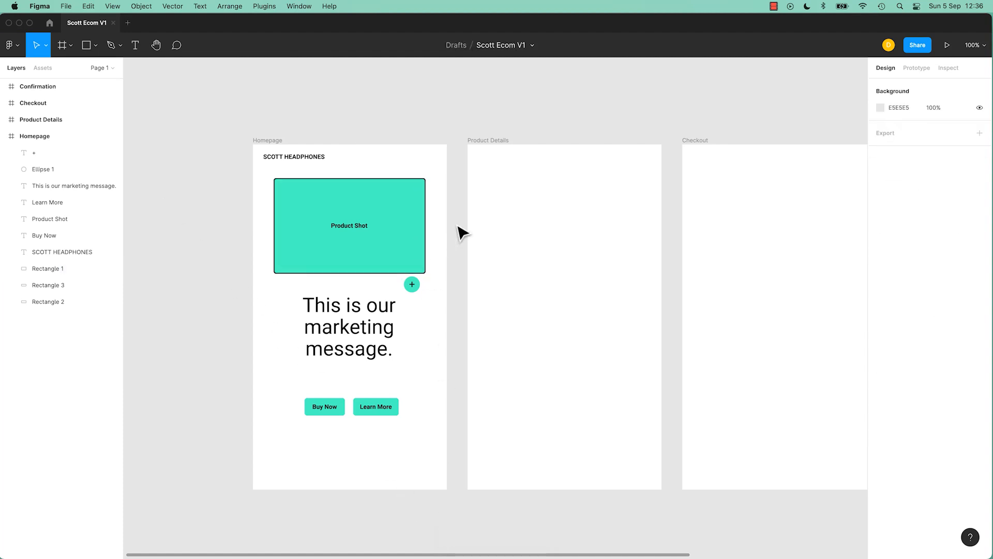
Draw a test rectangle about 200 × 173 in the Product Details frame, and delete it
key("r")
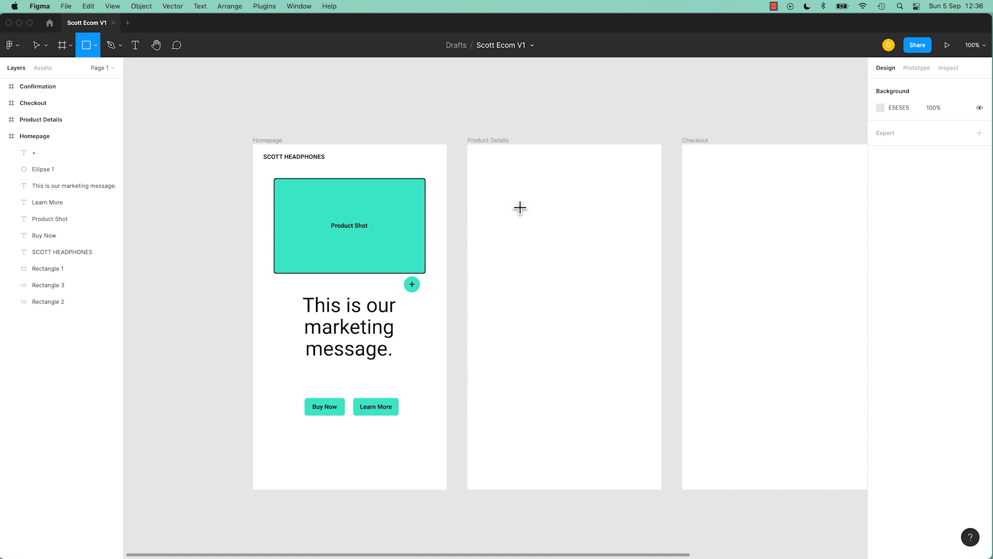
left_click_drag(505, 180, 608, 270)
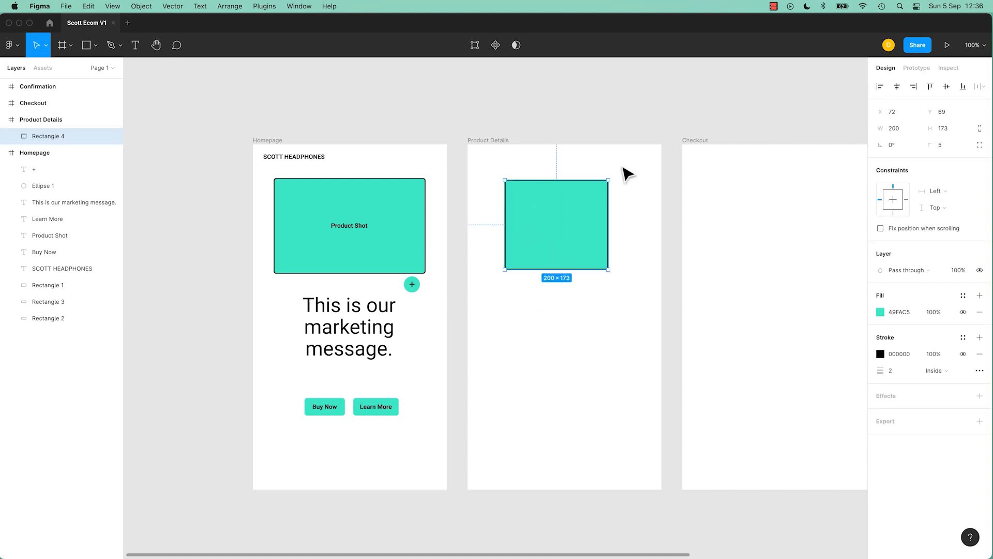
left_click(637, 122)
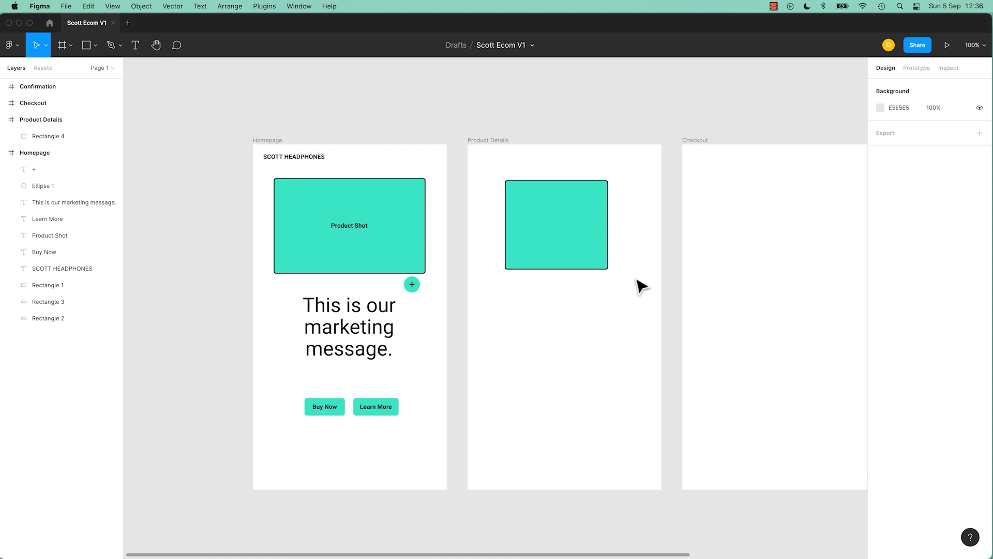
left_click(584, 246)
key("Delete")
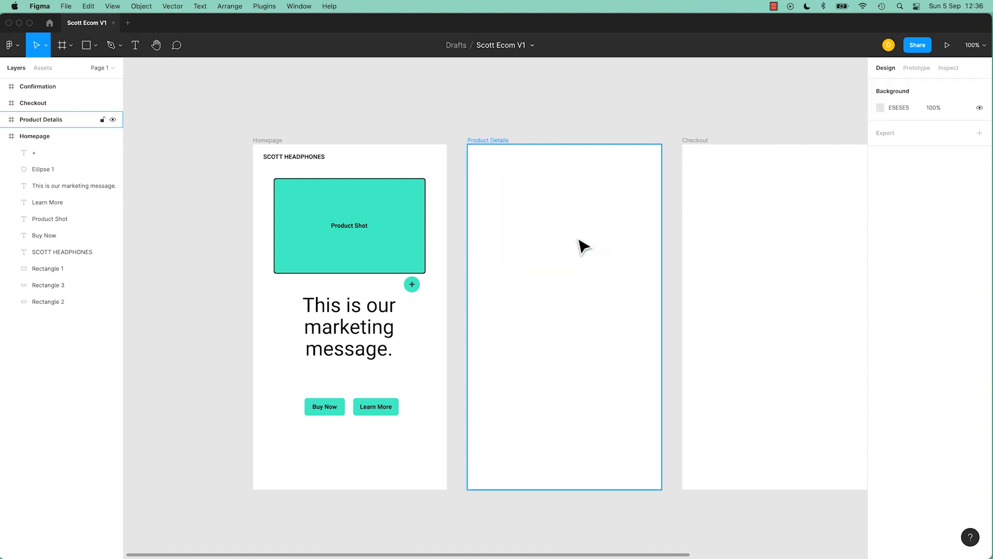
Copy the product shot rectangle's properties and paste them onto the circle behind the plus sign
left_click(419, 291)
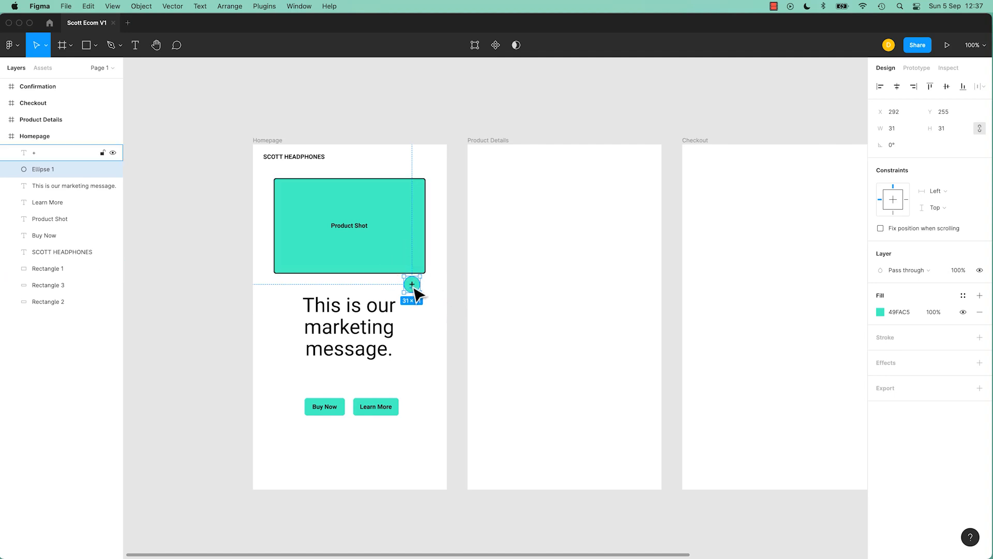
left_click(391, 263)
left_click(89, 7)
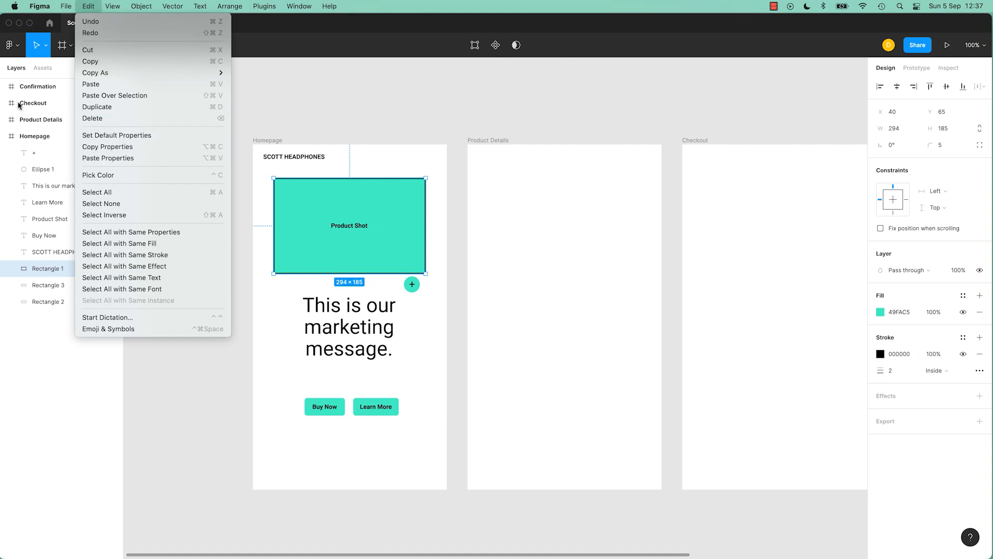
left_click(117, 147)
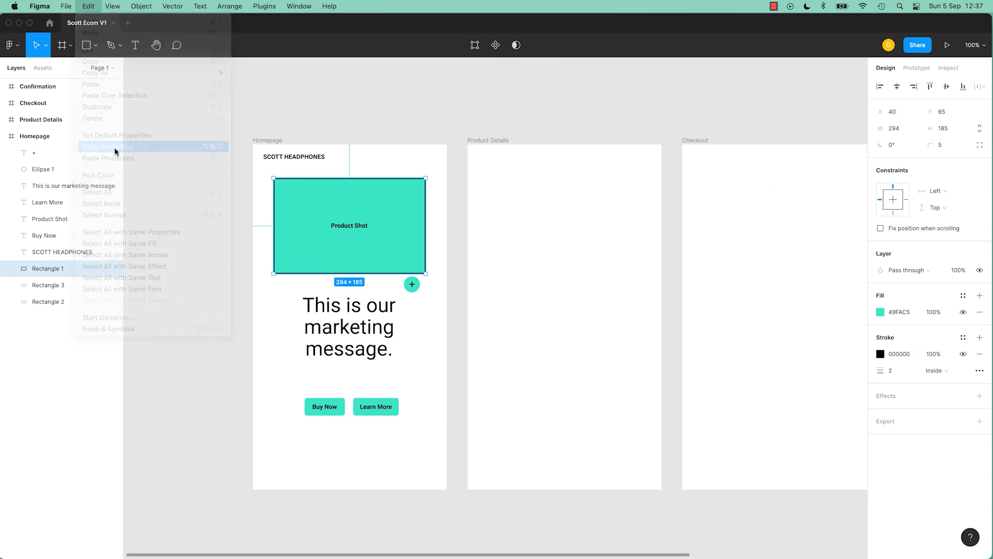
left_click(417, 288)
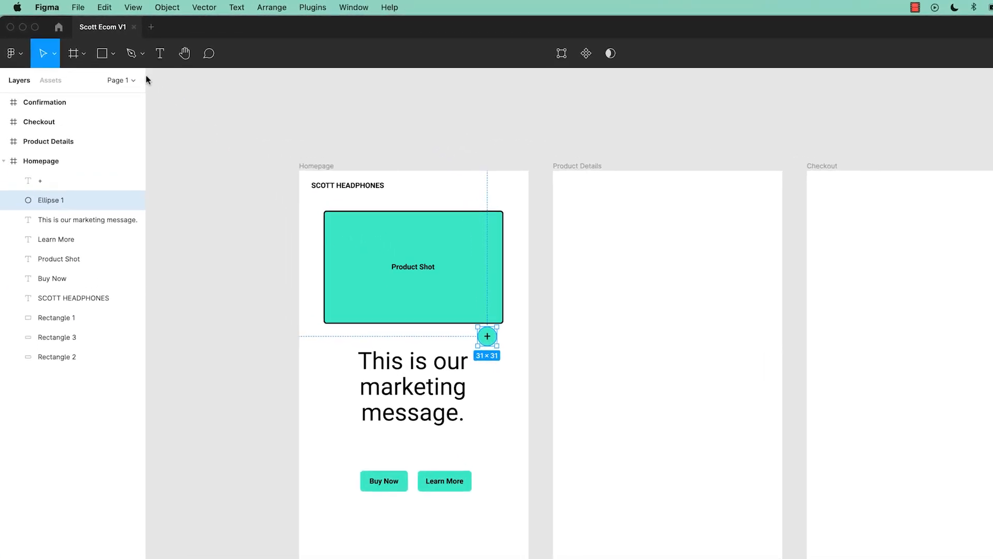
left_click(89, 7)
left_click(161, 195)
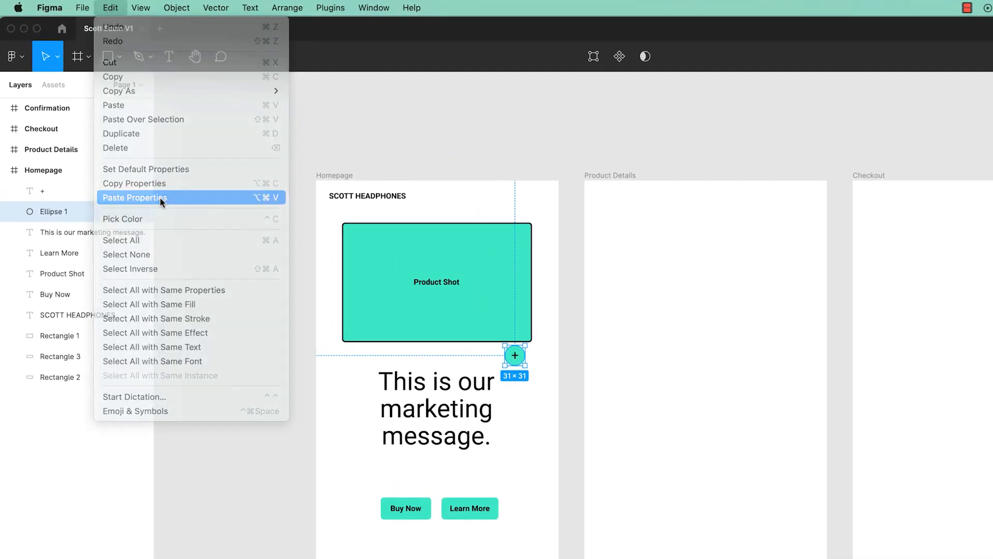
left_click(212, 254)
Paste the copied properties onto both the Buy Now and Learn More button rectangles
left_click_drag(420, 481, 460, 510)
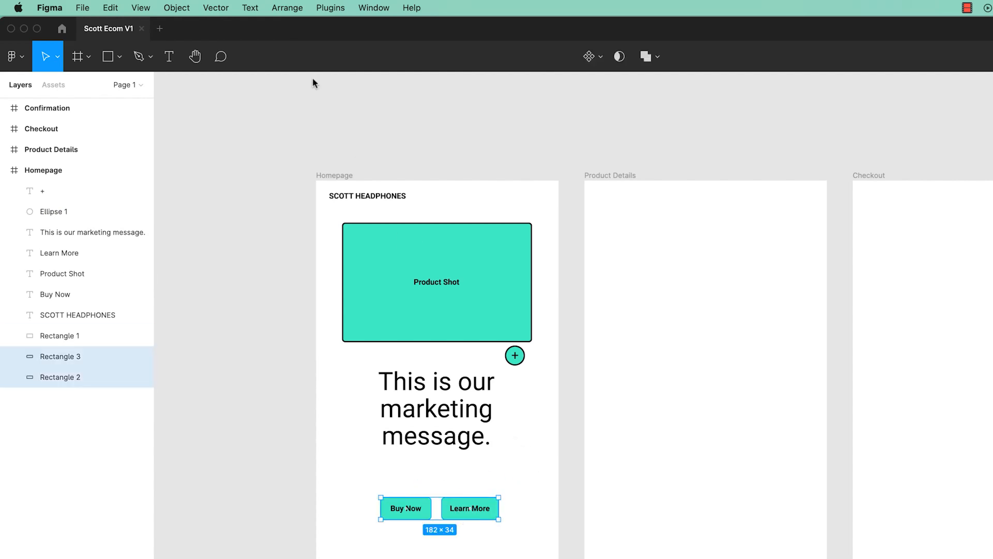
left_click(110, 8)
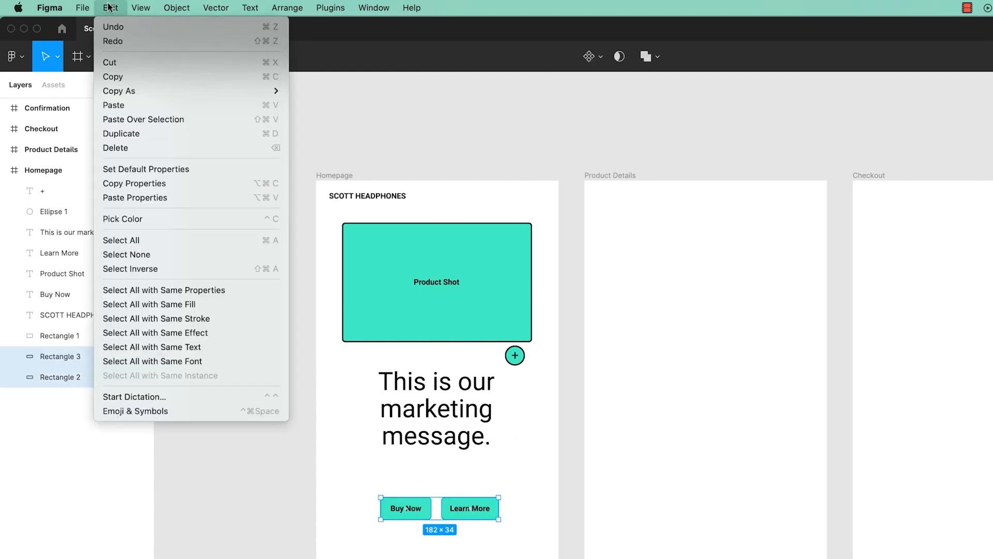
left_click(161, 197)
left_click(256, 300)
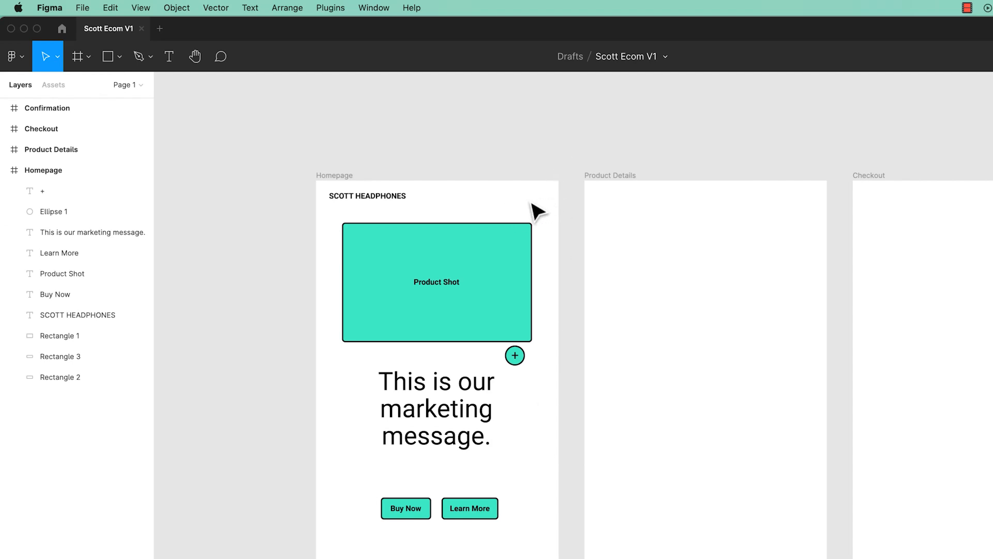
Draw a horizontal line about 26 px wide in the Homepage header and move it toward the frame's upper-right corner
key("super+plus")
key("super+plus")
key("space")
left_click_drag(430, 129, 625, 473)
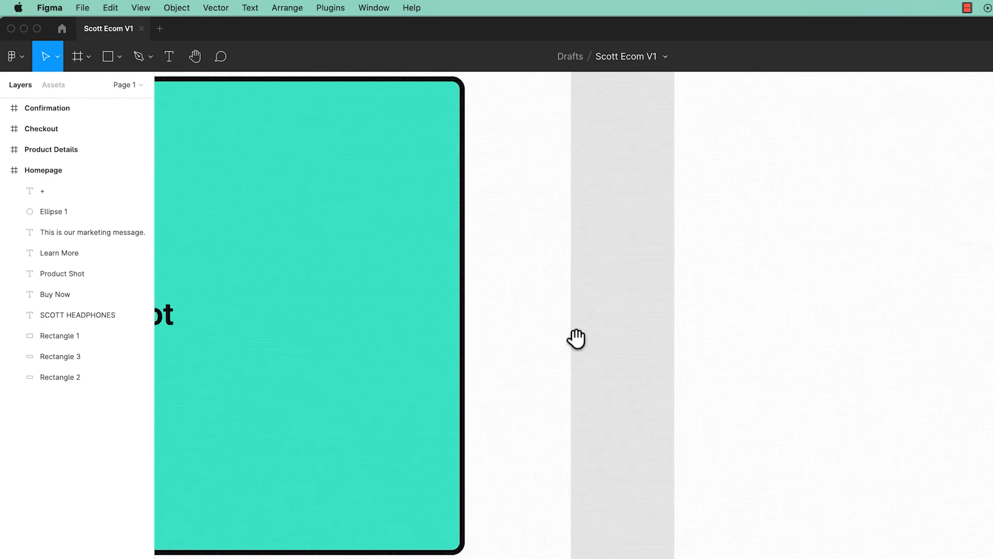
left_click_drag(555, 103, 645, 354)
left_click_drag(644, 225, 714, 388)
left_click_drag(621, 406, 703, 371)
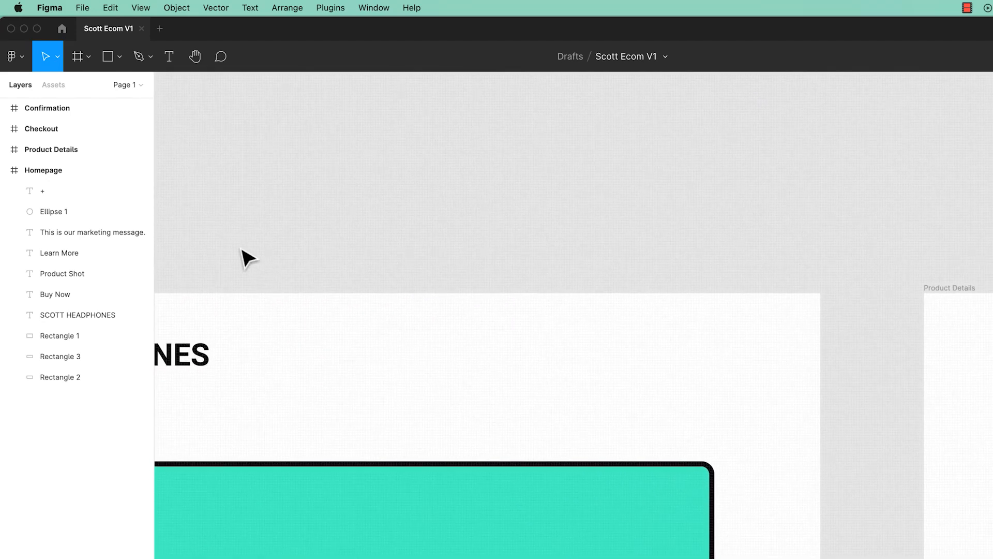
left_click(120, 58)
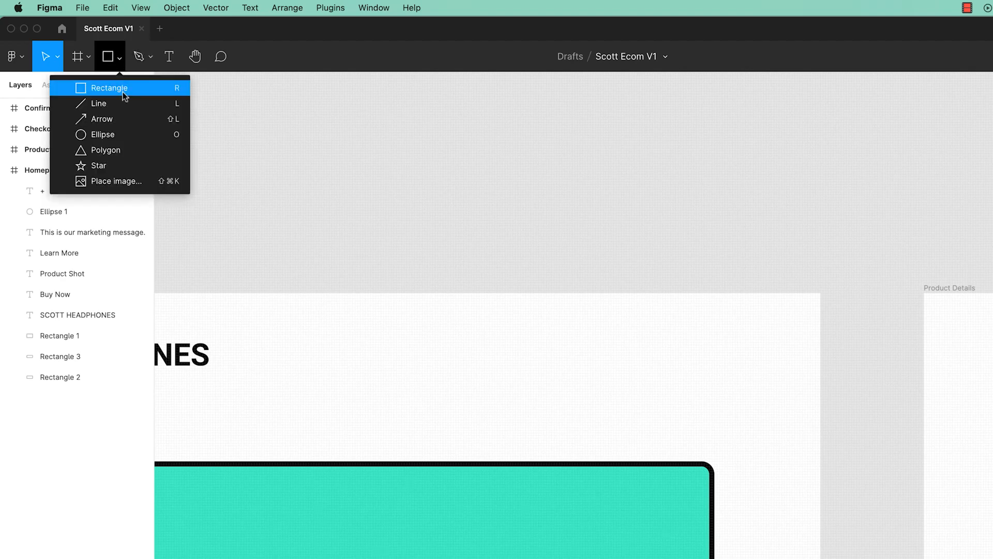
left_click(119, 57)
left_click(119, 58)
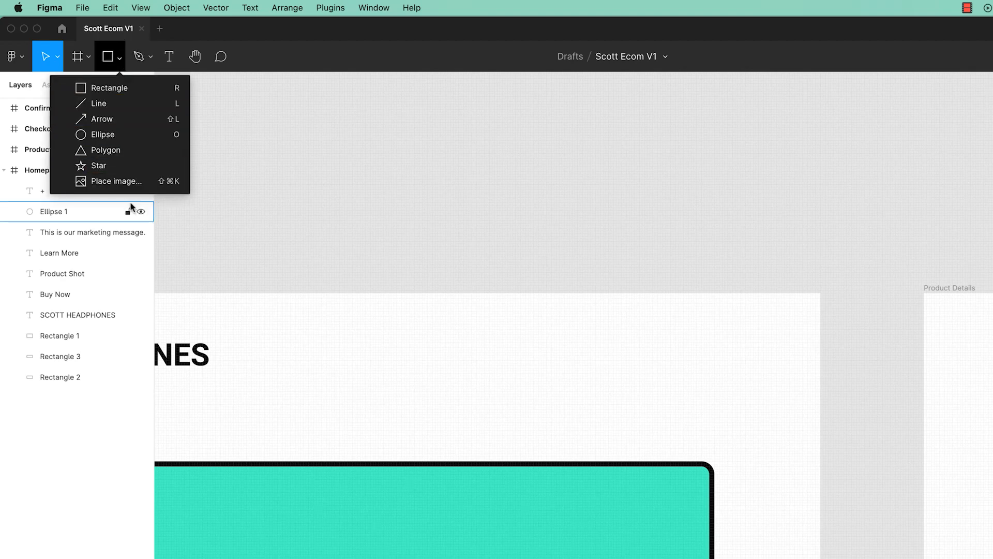
key("Escape")
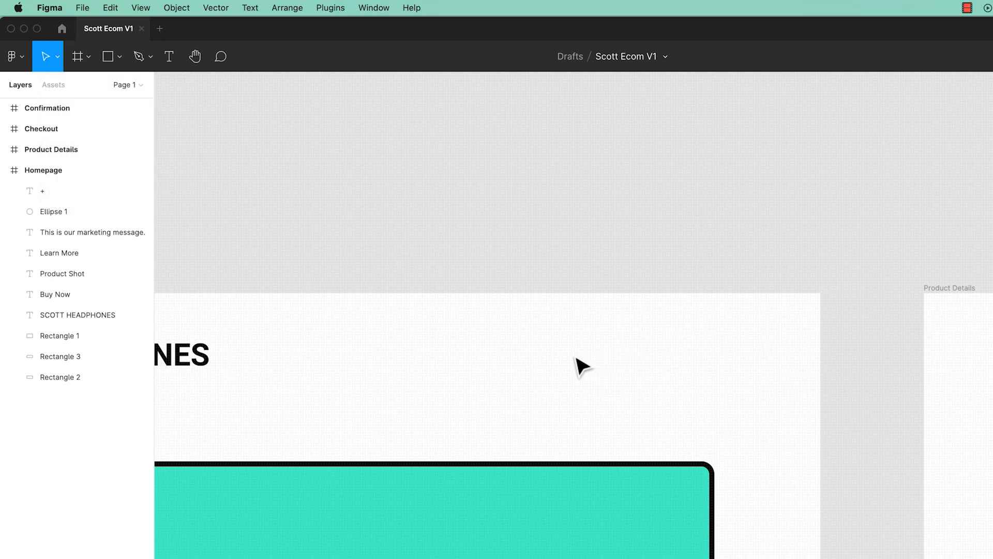
left_click_drag(574, 353, 629, 327)
left_click(117, 57)
left_click(114, 101)
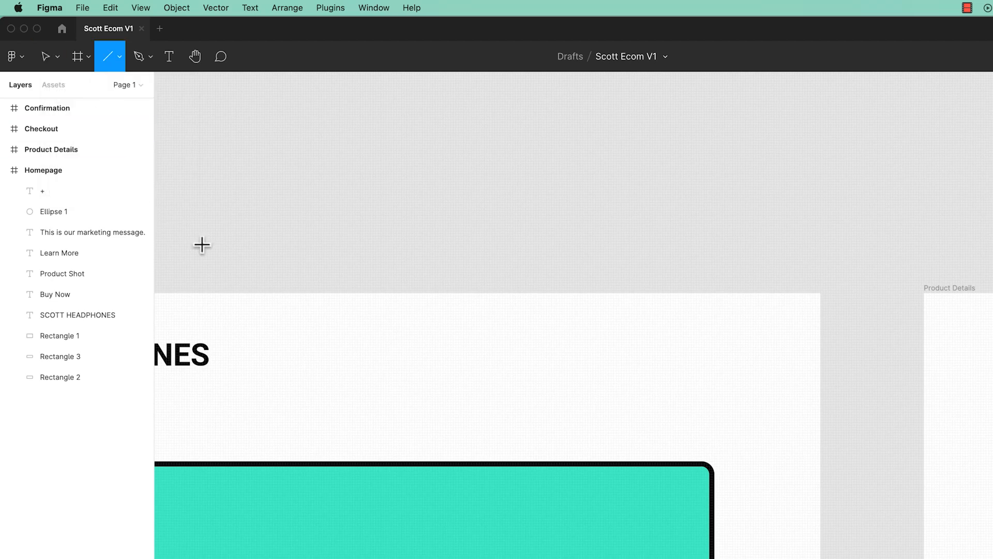
mouse_move(549, 353)
left_mouse_down()
mouse_move(665, 355)
mouse_move(680, 332)
mouse_move(689, 370)
mouse_move(676, 337)
mouse_move(590, 360)
mouse_move(616, 348)
mouse_move(687, 355)
mouse_move(490, 286)
mouse_move(453, 401)
mouse_move(635, 404)
mouse_move(506, 310)
mouse_move(465, 351)
mouse_move(604, 415)
mouse_move(632, 327)
mouse_move(650, 350)
mouse_move(572, 288)
mouse_move(600, 311)
mouse_move(619, 355)
mouse_move(587, 399)
mouse_move(566, 366)
mouse_move(617, 358)
left_mouse_up()
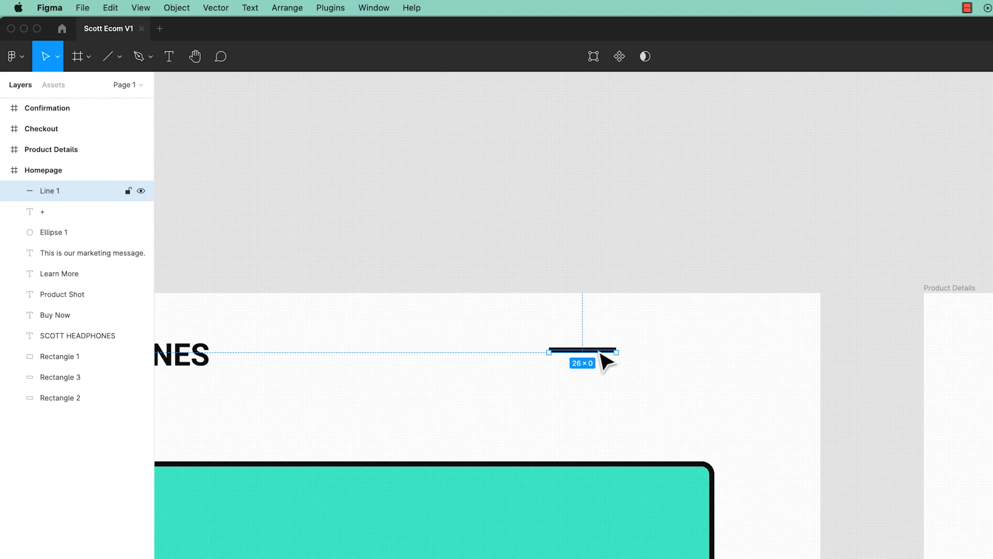
left_click_drag(601, 353, 692, 337)
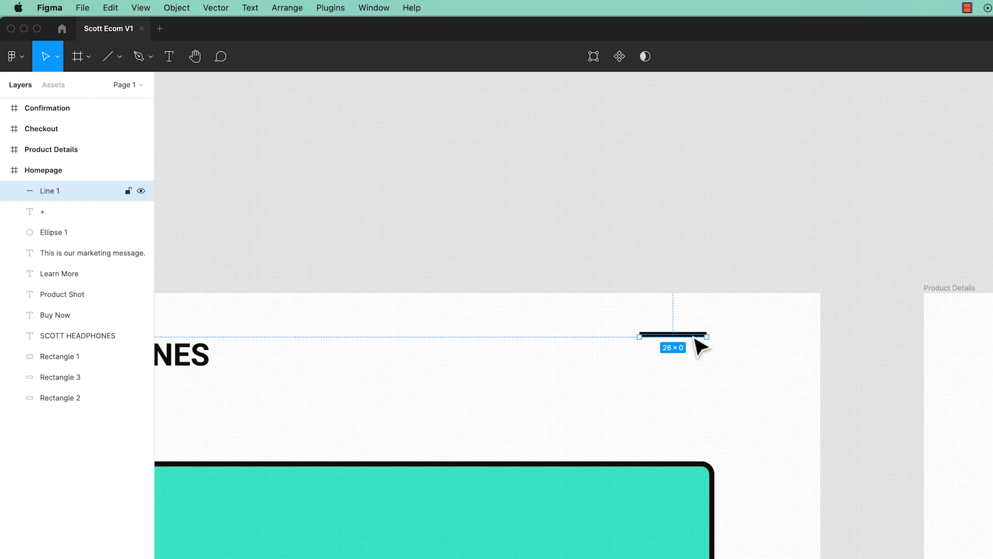
key("super+d")
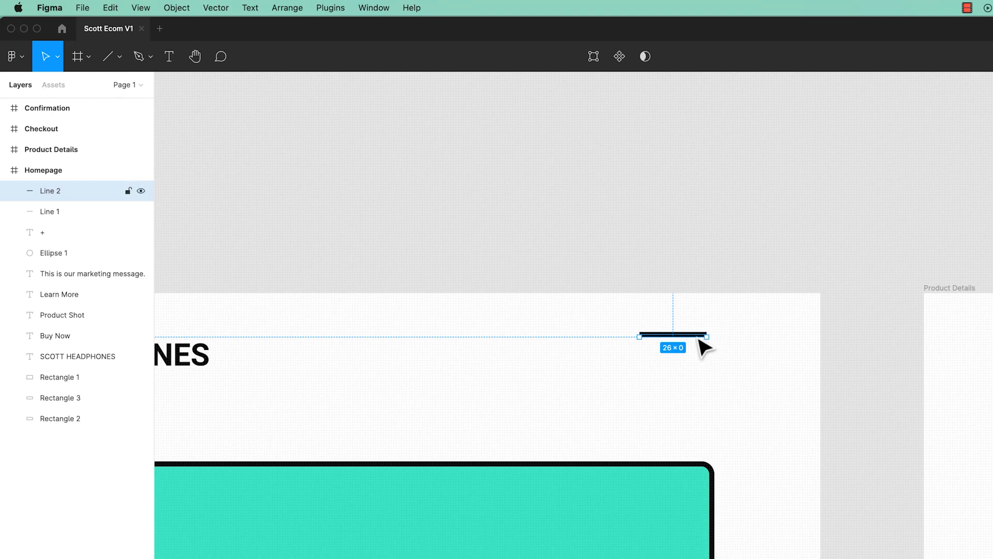
left_click_drag(699, 340, 699, 369)
key("Delete")
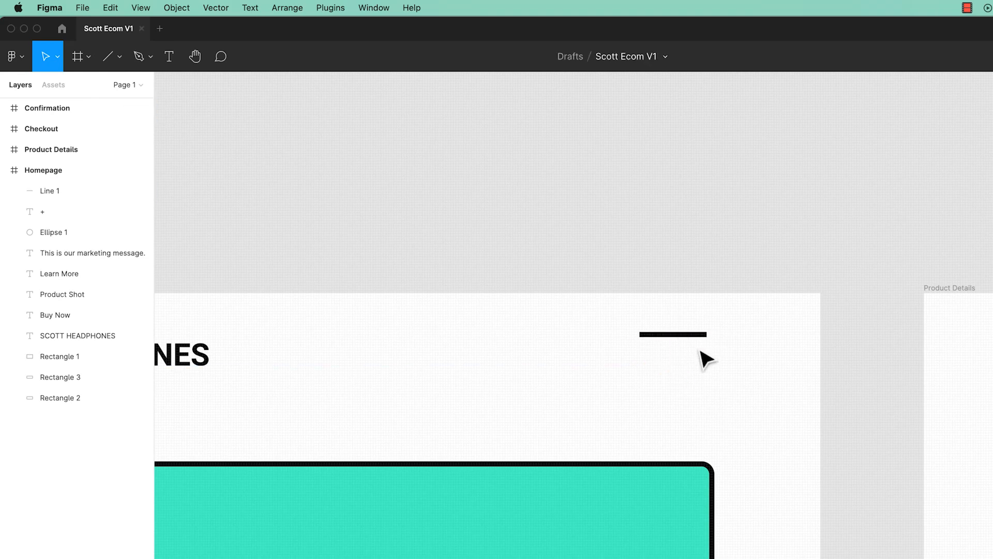
Copy the header line 9 px below itself and repeat the duplication to form a three-line menu icon
left_click_drag(695, 335, 693, 360)
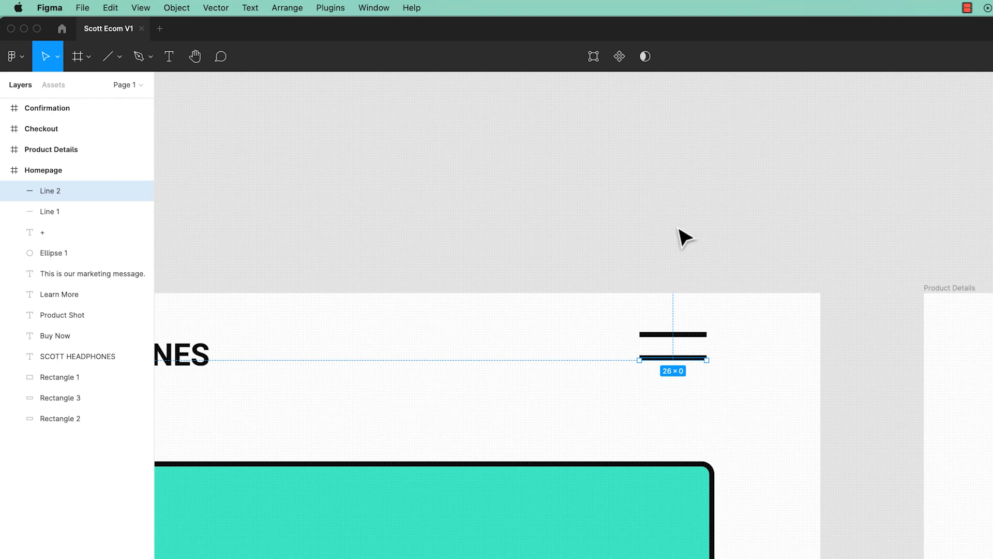
key("super+d")
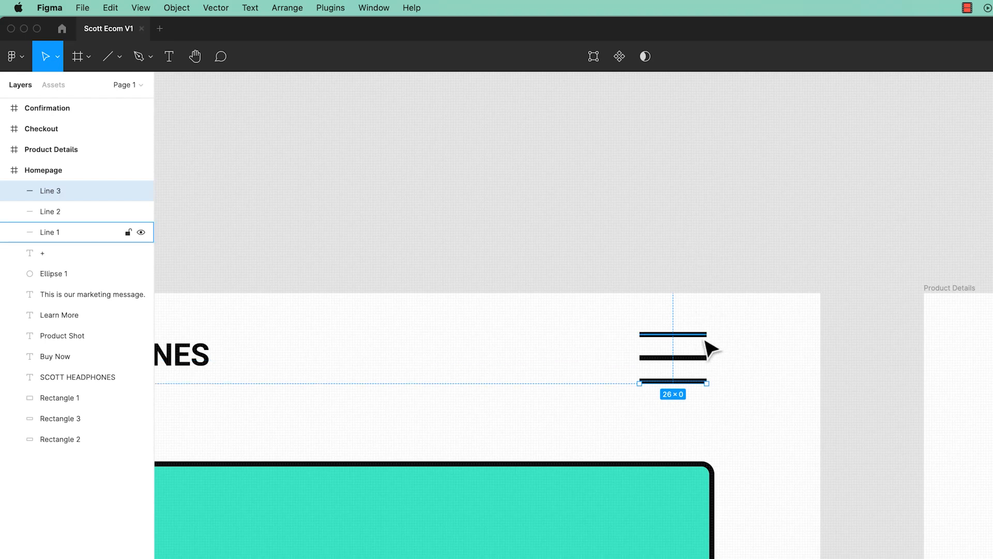
Repeat the line duplication four more times down the frame, and delete the four extra lines
key("super+d")
key("super+d")
key("super+d")
key("super+d")
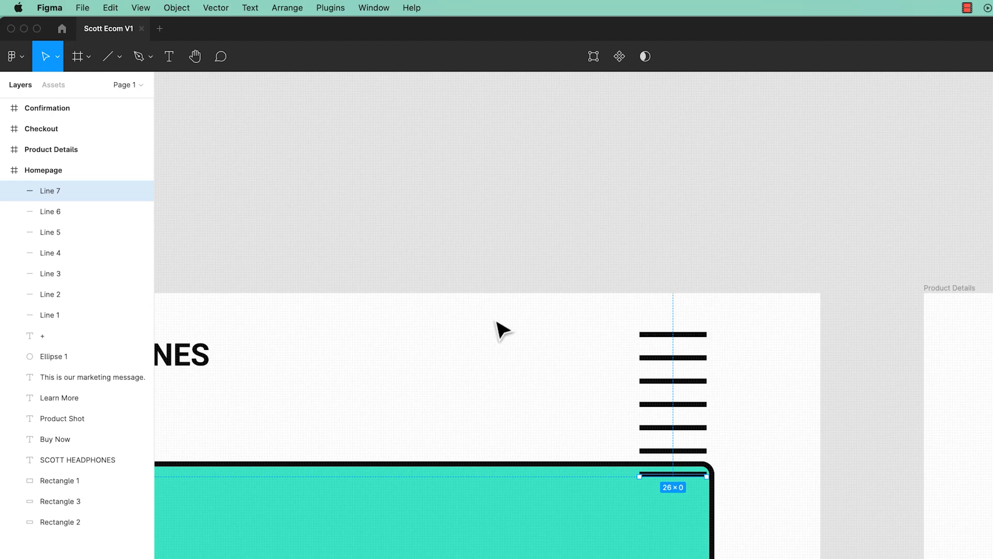
key("BackSpace")
key("BackSpace")
key("BackSpace")
key("BackSpace")
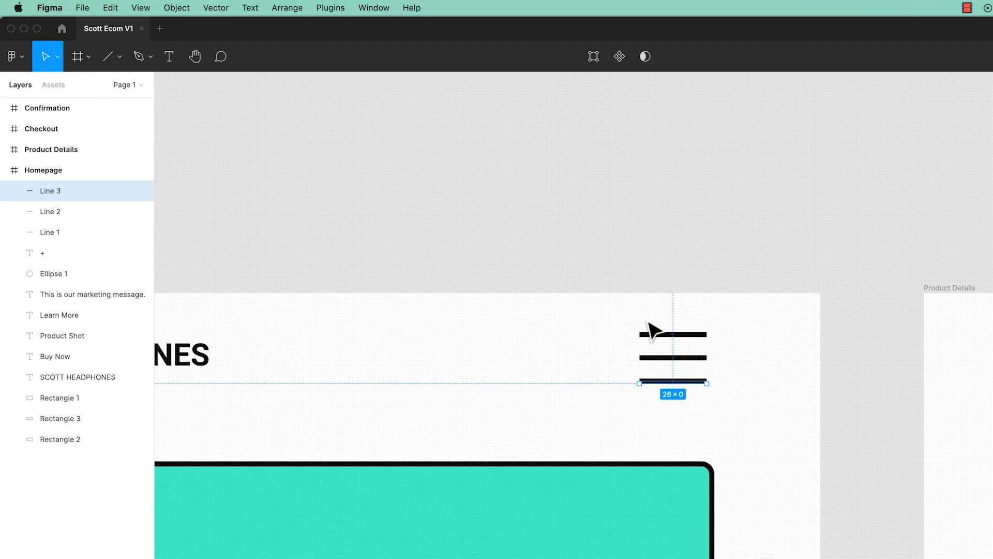
Copy the SCOTT HEADPHONES heading directly below itself and repeat the duplication five times
left_click(543, 373)
key("space")
left_click_drag(421, 357, 890, 289)
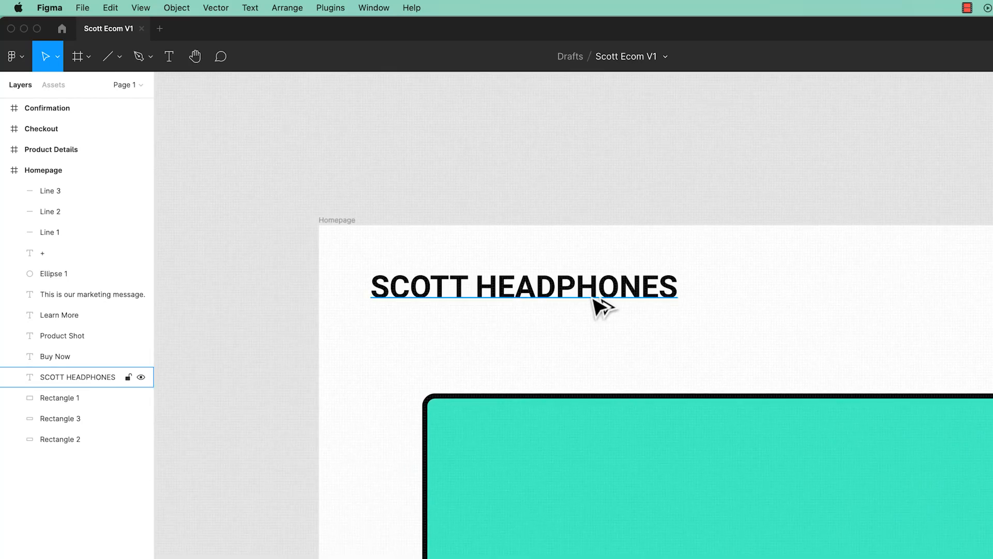
left_click_drag(594, 304, 592, 357, "alt")
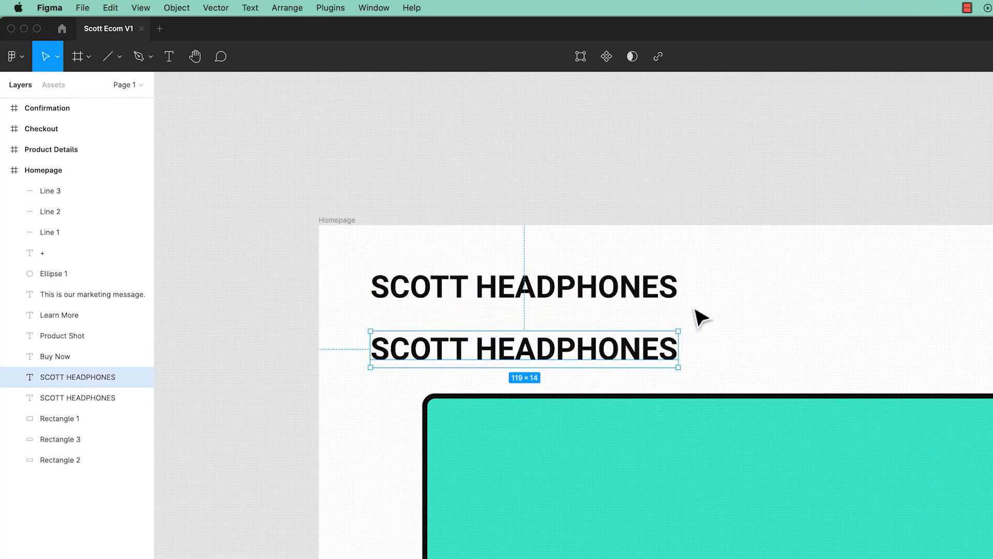
key("super+d")
key("super+d")
key("super+d")
key("super+d")
key("super+d")
scroll(703, 320, "down", 1)
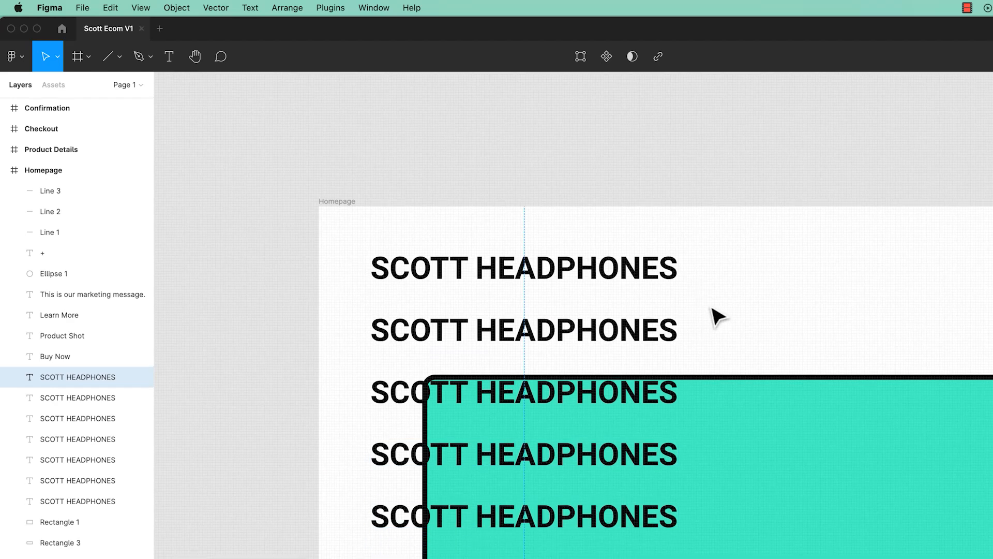
Undo all the copies of the SCOTT HEADPHONES heading
key("super+z")
key("super+z")
key("super+z")
key("super+z")
key("super+z")
key("super+z")
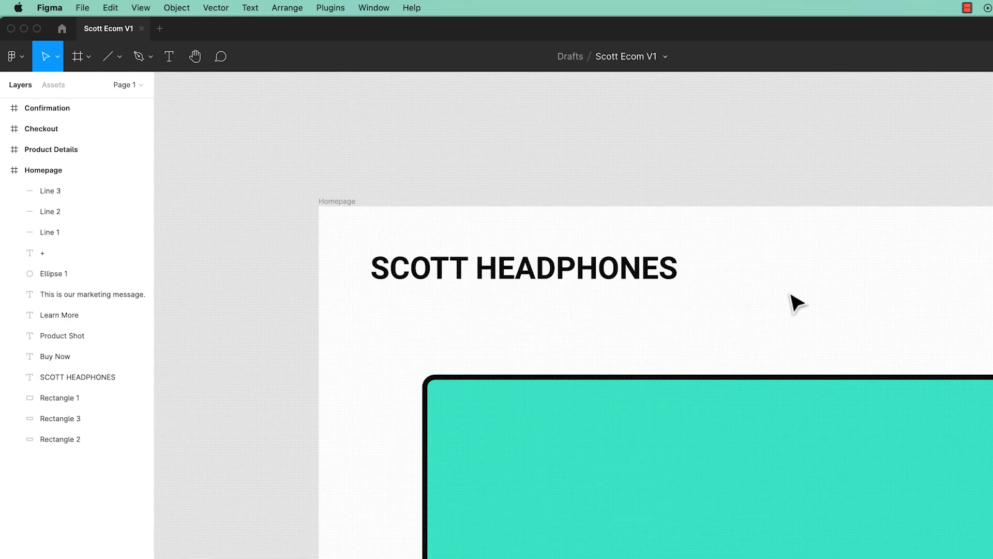
Try to enlarge the three menu lines together as one selection
left_click_drag(983, 241, 535, 280)
left_click_drag(554, 331, 577, 337)
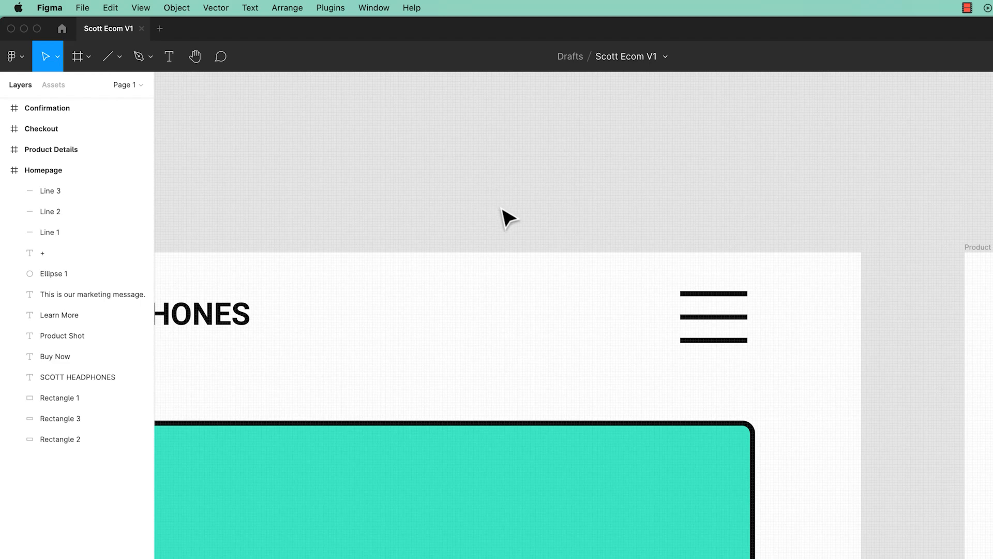
key("super+0")
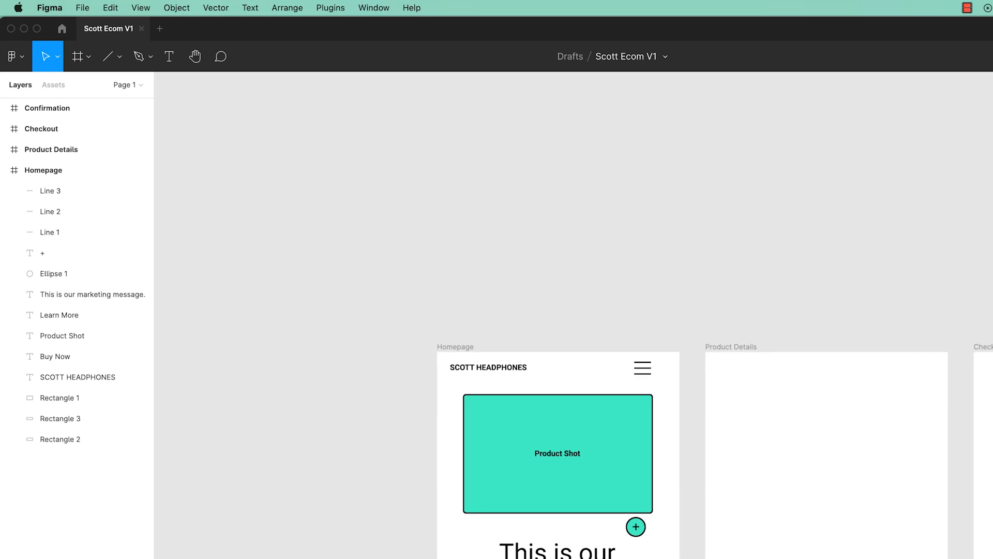
left_click_drag(591, 317, 651, 380)
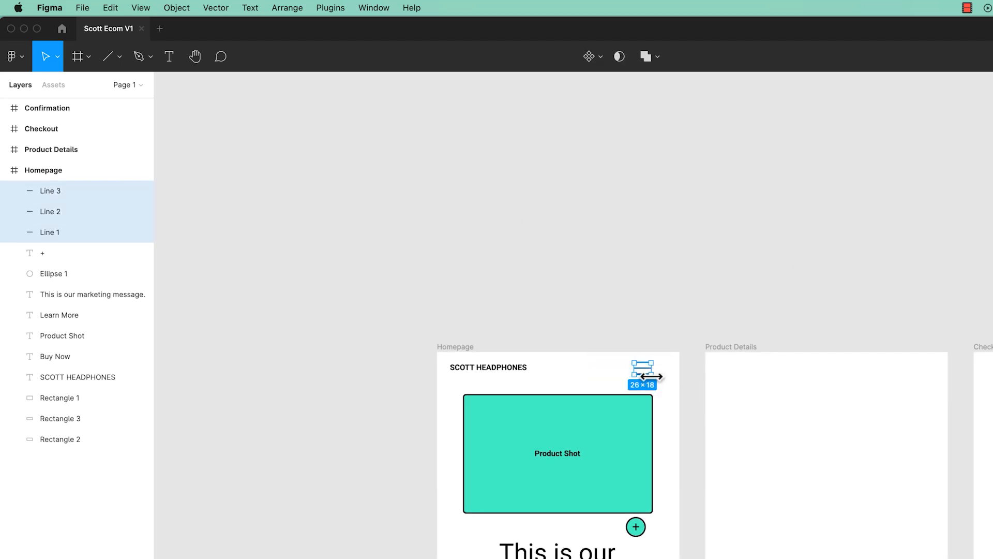
left_click_drag(651, 376, 693, 401)
left_click(660, 324)
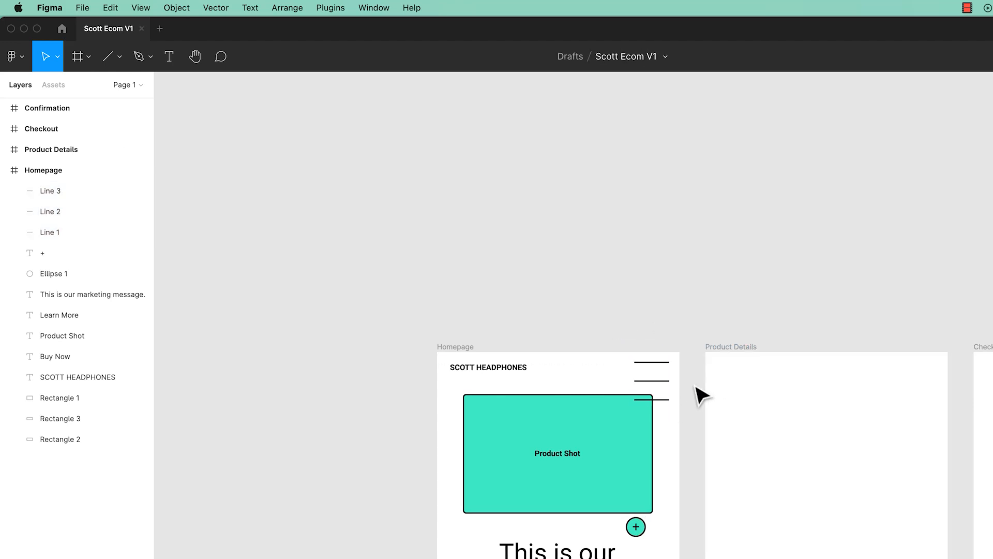
left_click(698, 394)
Undo the resizing of the three menu lines
key("super+z")
key("super+z")
key("super+z")
key("super+z")
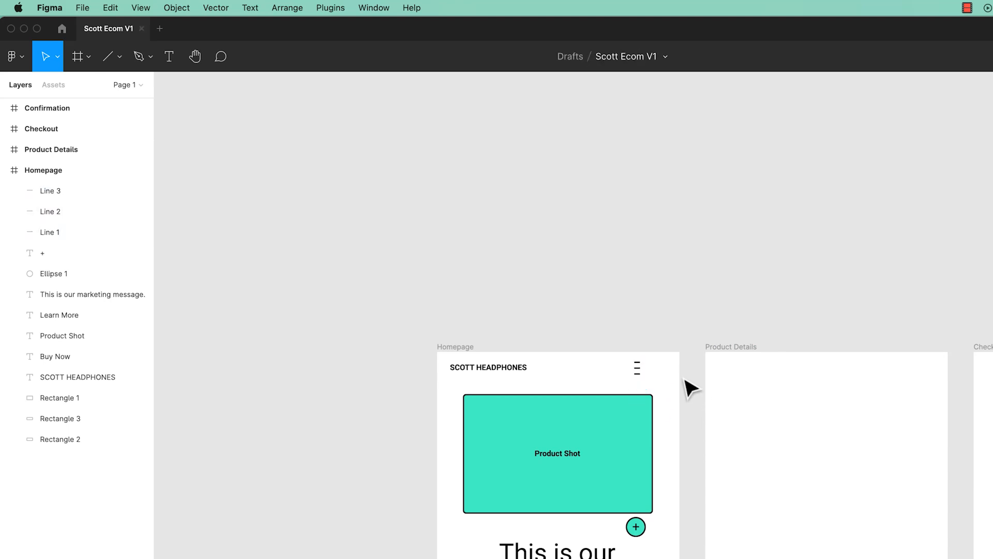
key("super+shift+z")
key("super+shift+z")
left_click(688, 393)
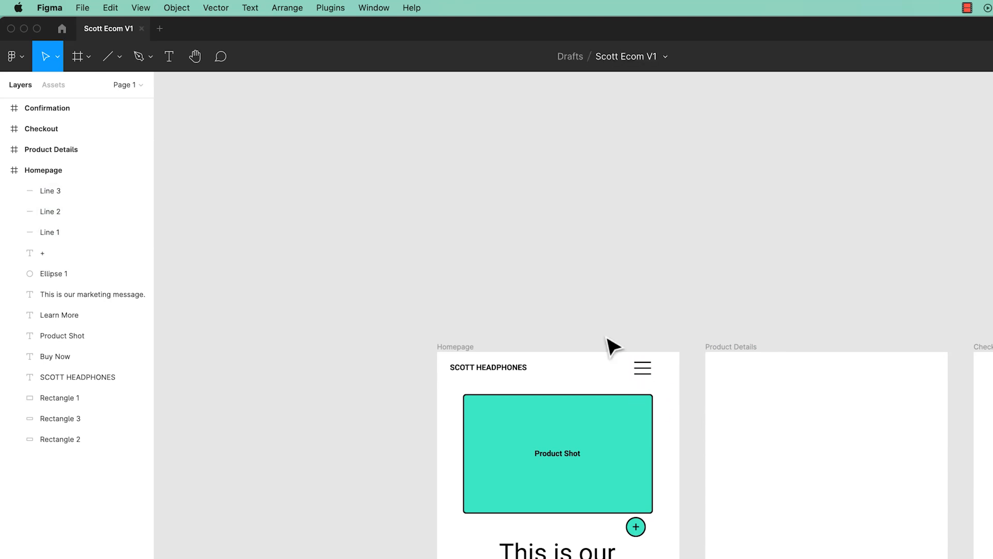
Try to resize the three menu lines slightly as one selection, and undo the change
left_click_drag(613, 345, 660, 383)
left_click_drag(628, 348, 654, 382)
left_click(670, 332)
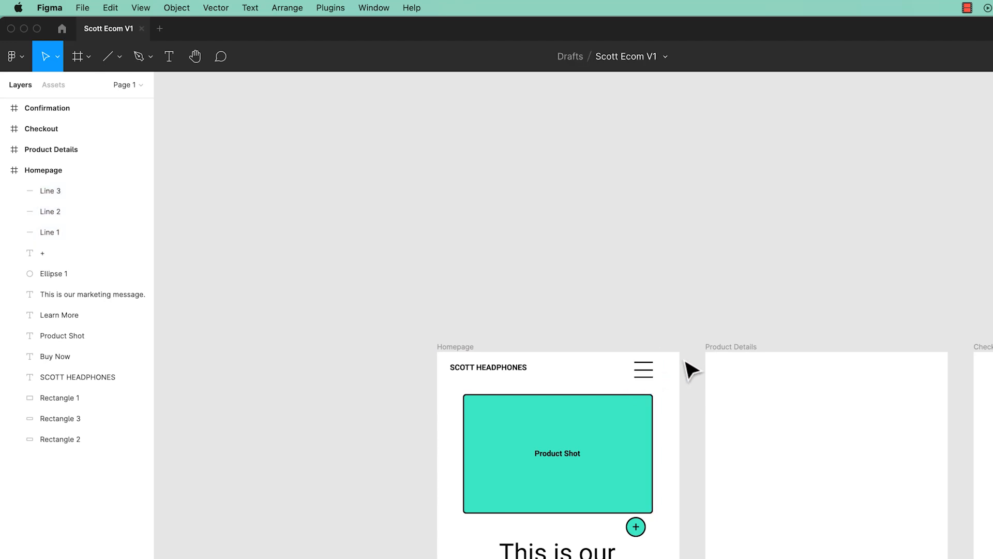
key("super+z")
key("super+z")
left_click(656, 320)
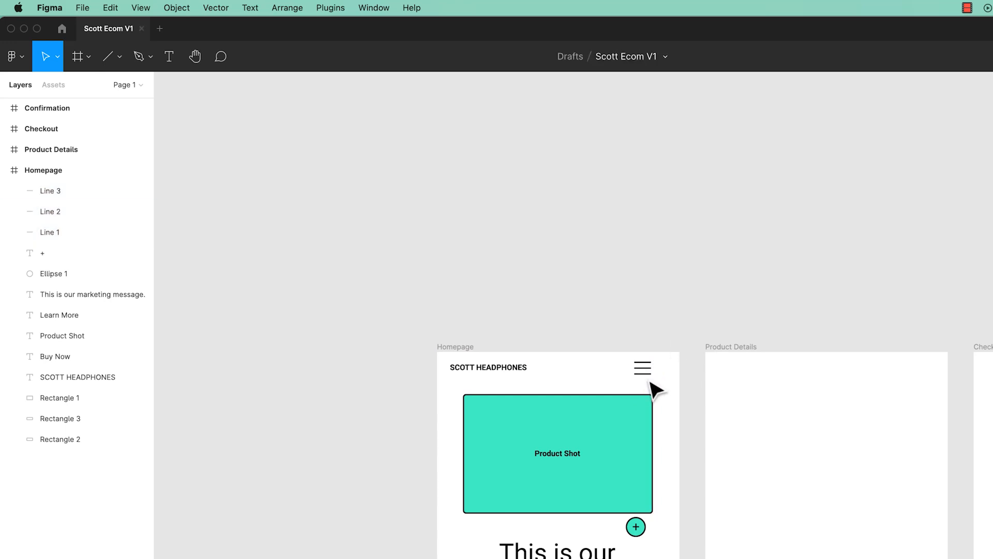
Move the three menu lines together closer to the Homepage frame's right edge and slightly lower
left_click_drag(623, 352, 659, 379)
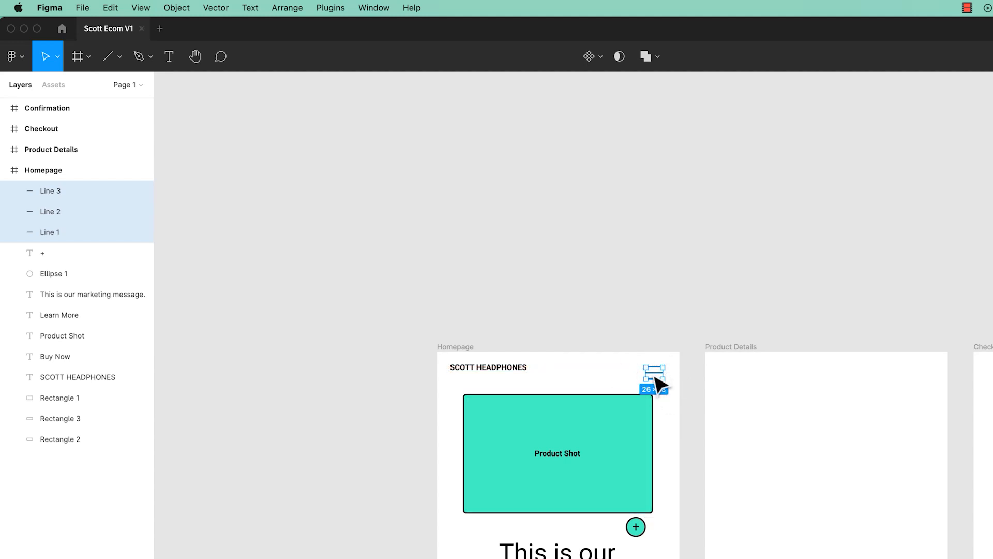
left_click(629, 324)
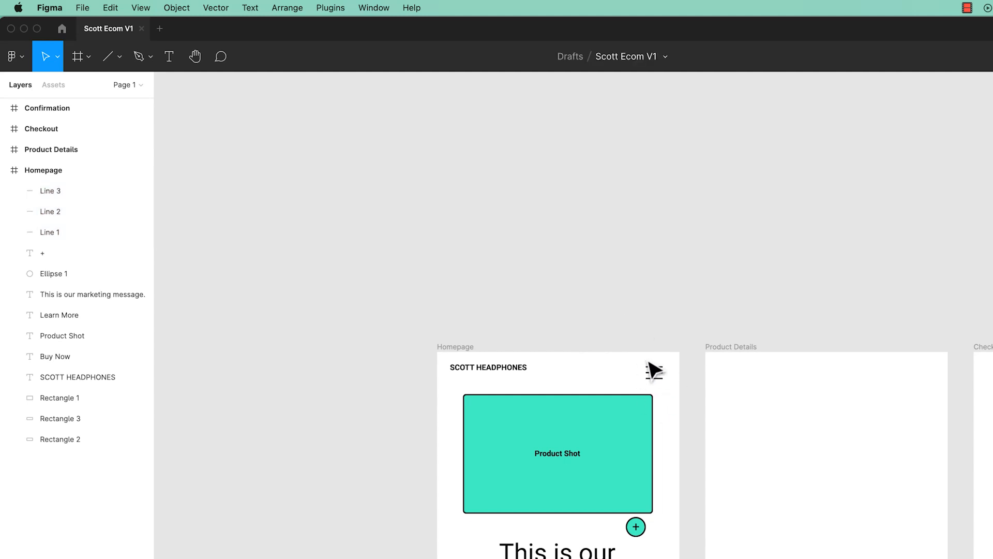
Set the stroke start point of all three menu lines to Line arrow
left_click_drag(625, 320, 680, 381)
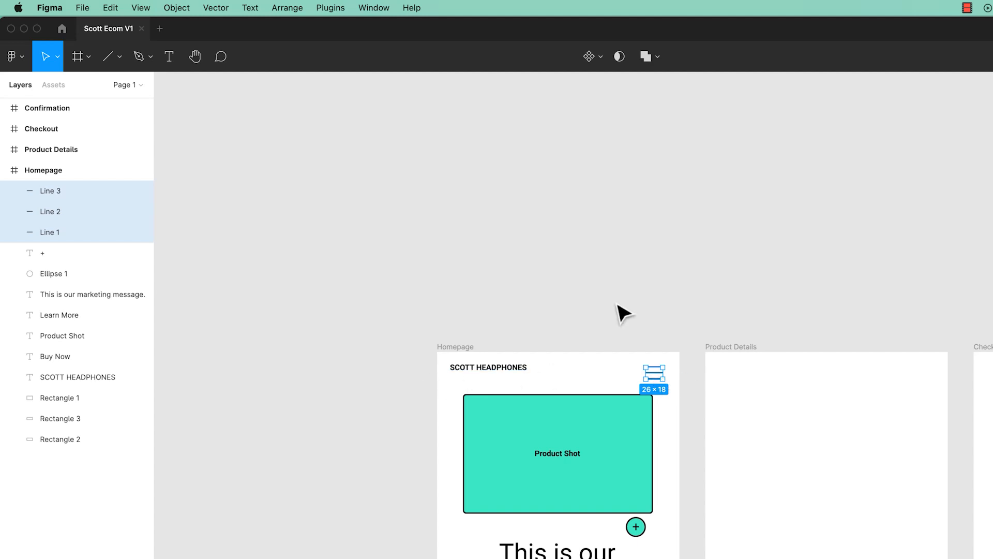
key("super+plus")
key("super+plus")
key("super+plus")
key("space")
left_click_drag(859, 288, 539, 413)
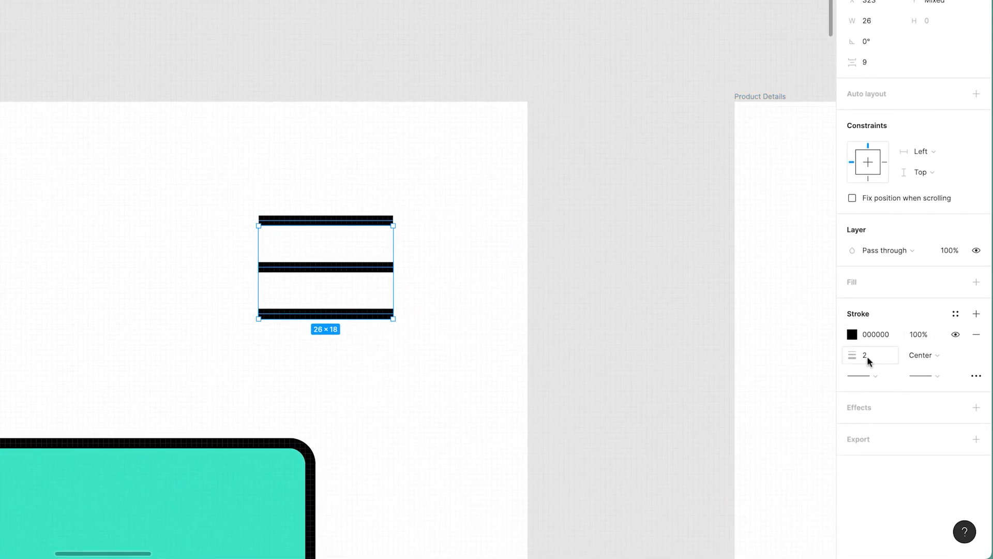
right_click(868, 360)
key("Escape")
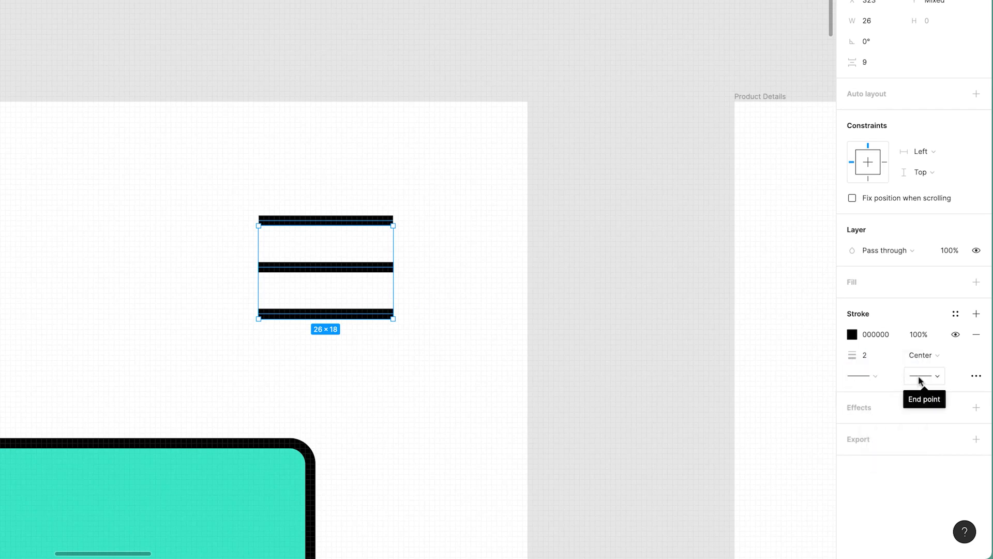
left_click(875, 376)
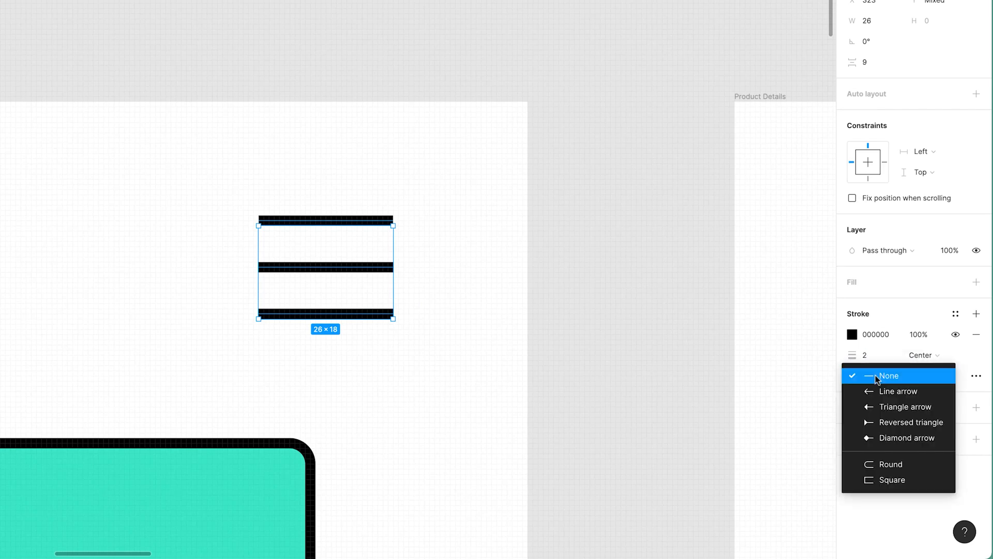
left_click(877, 391)
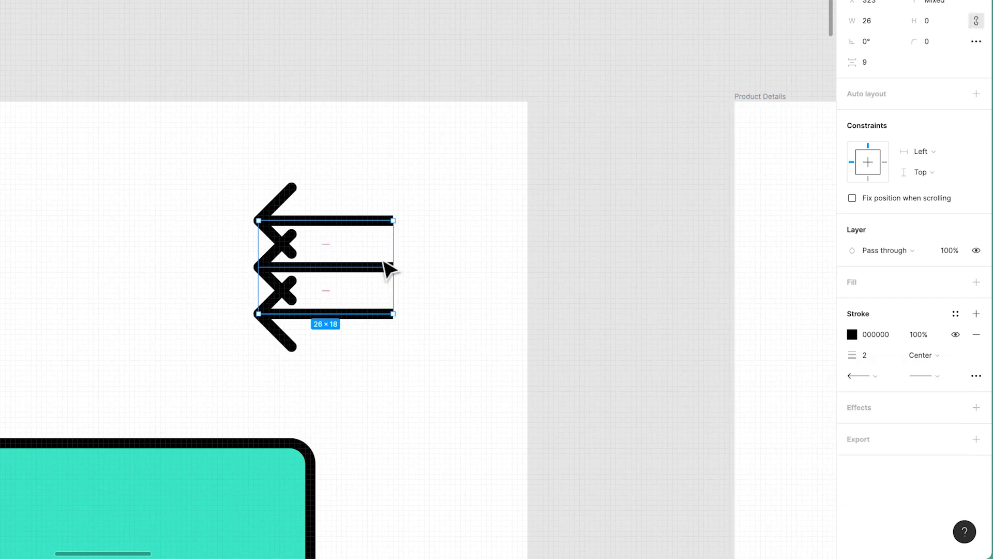
Undo the last changes to the three menu lines, and redo their move toward the Homepage frame's right edge
left_click(571, 292)
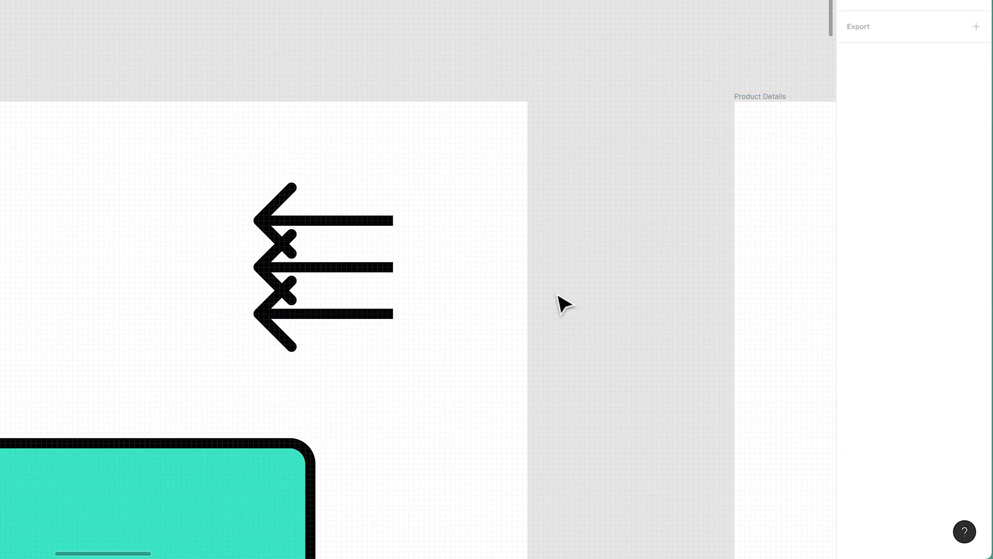
key("super+z")
left_click(504, 296)
key("super+z")
key("super+z")
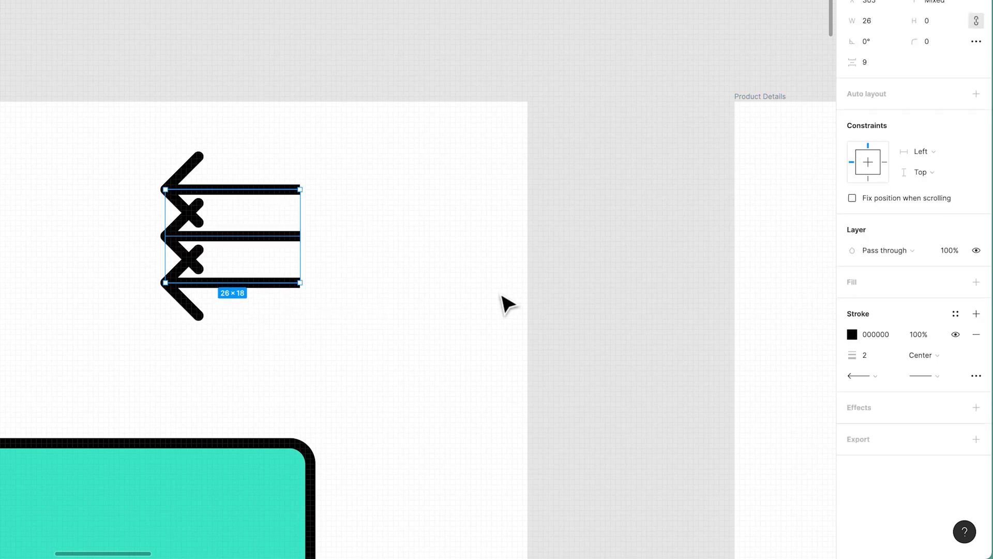
key("super+shift+z")
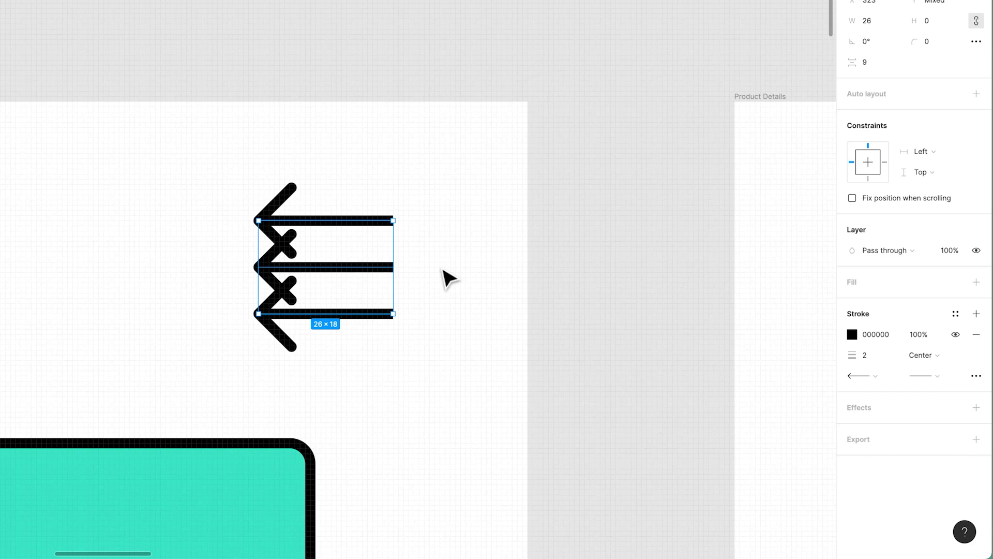
Set the stroke start point of all three menu lines to None
left_click(874, 382)
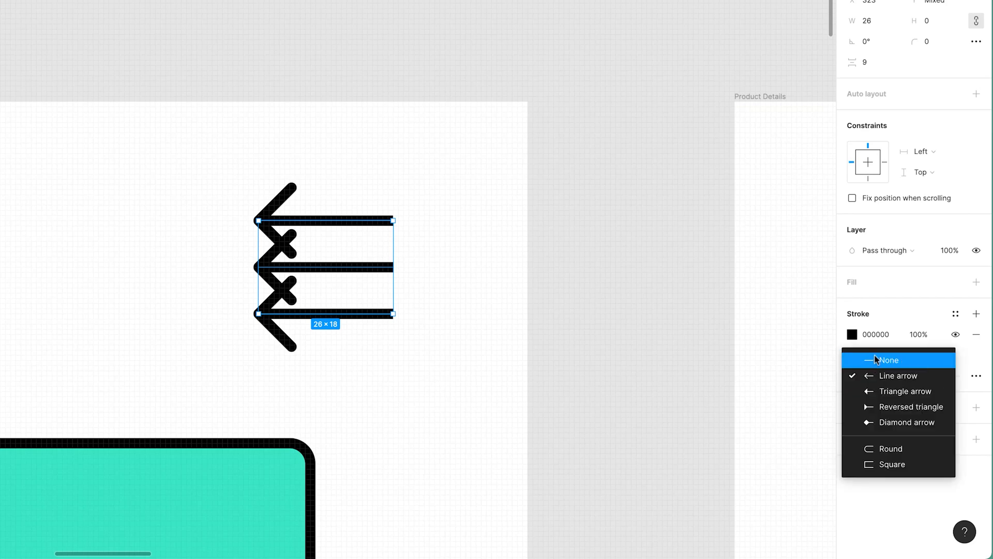
left_click(876, 361)
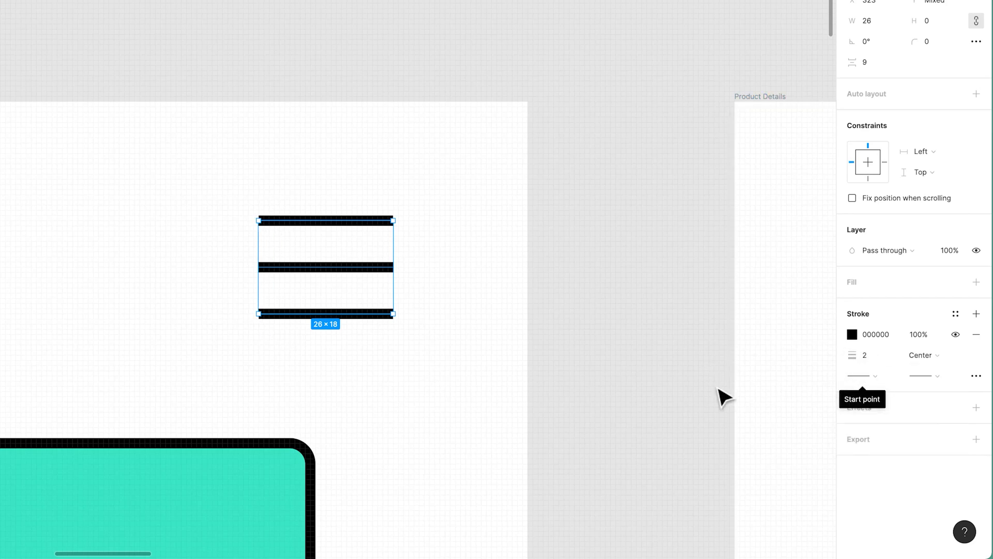
left_click(872, 377)
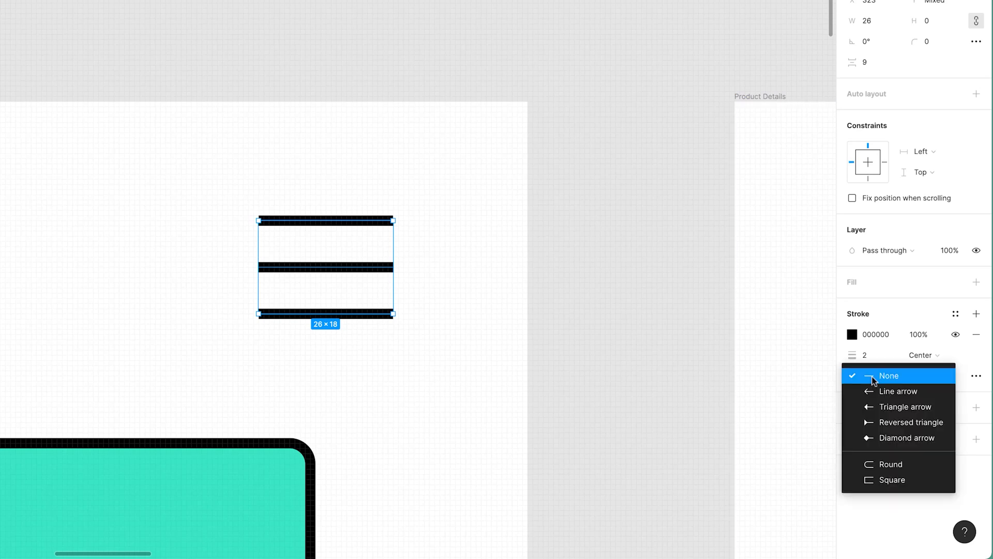
left_click(887, 464)
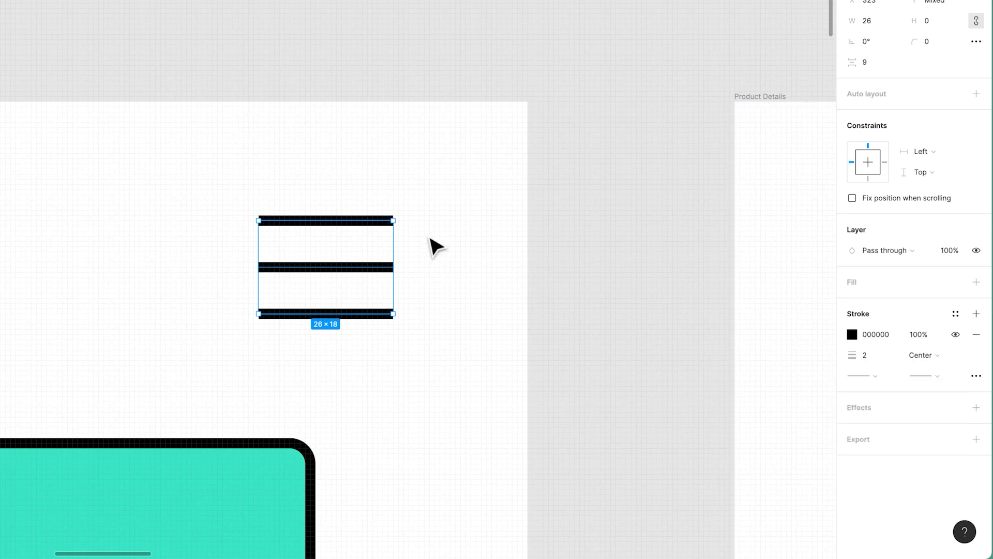
left_click(417, 231)
Set the stroke ends of the middle menu line to Round
left_click(377, 222)
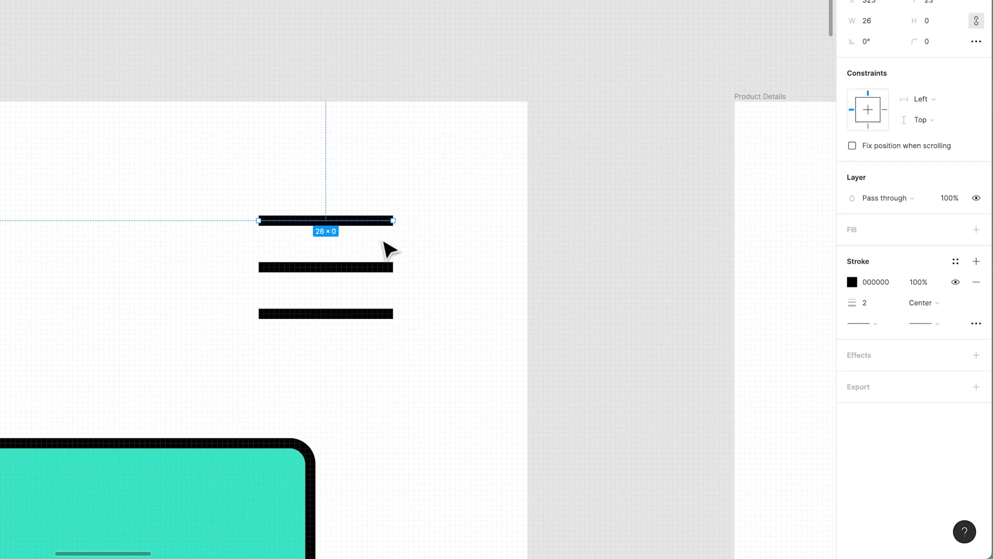
scroll(380, 239, "up", 5)
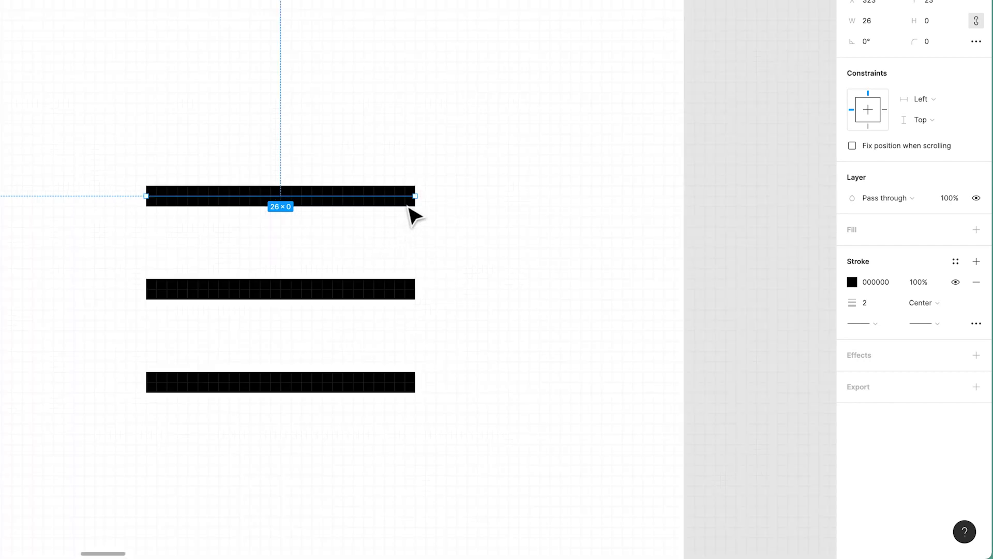
left_click(372, 290)
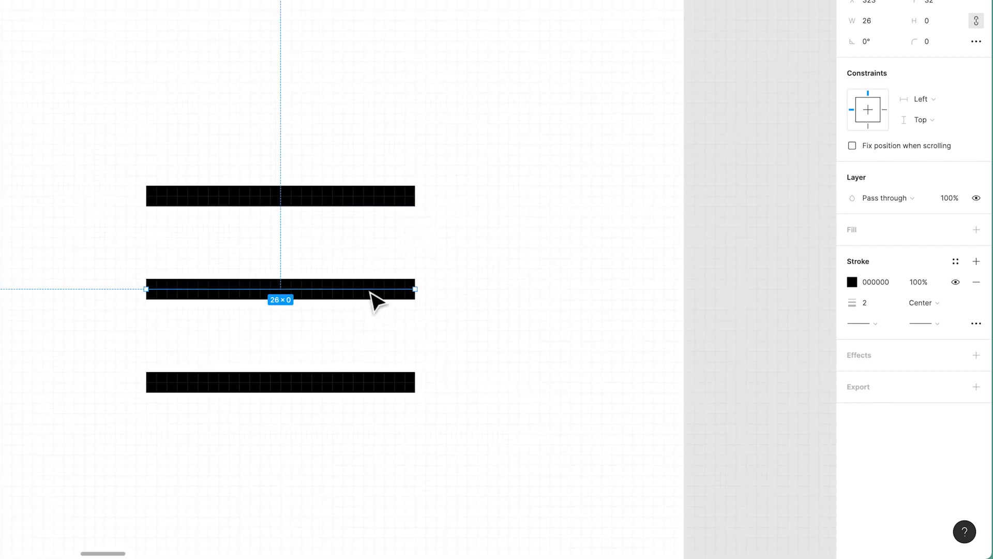
left_click(873, 326)
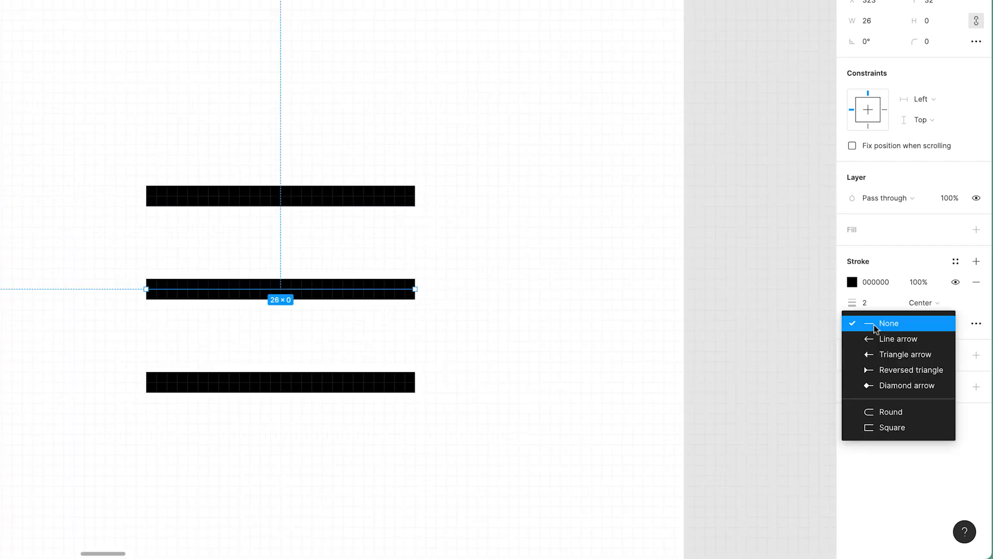
left_click(877, 411)
left_click(553, 387)
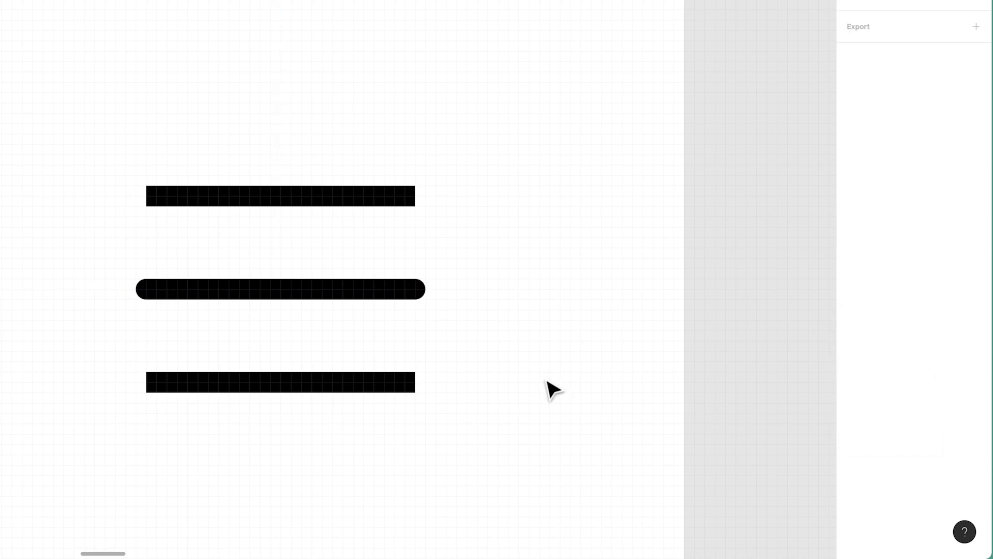
left_click(416, 291)
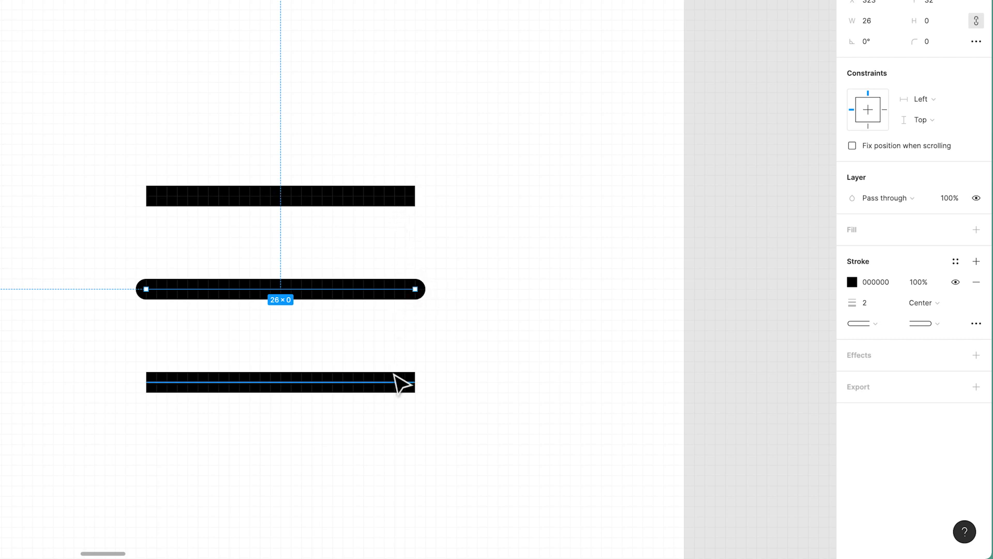
Set the stroke ends of the bottom menu line to Square
left_click(402, 383)
left_click(862, 324)
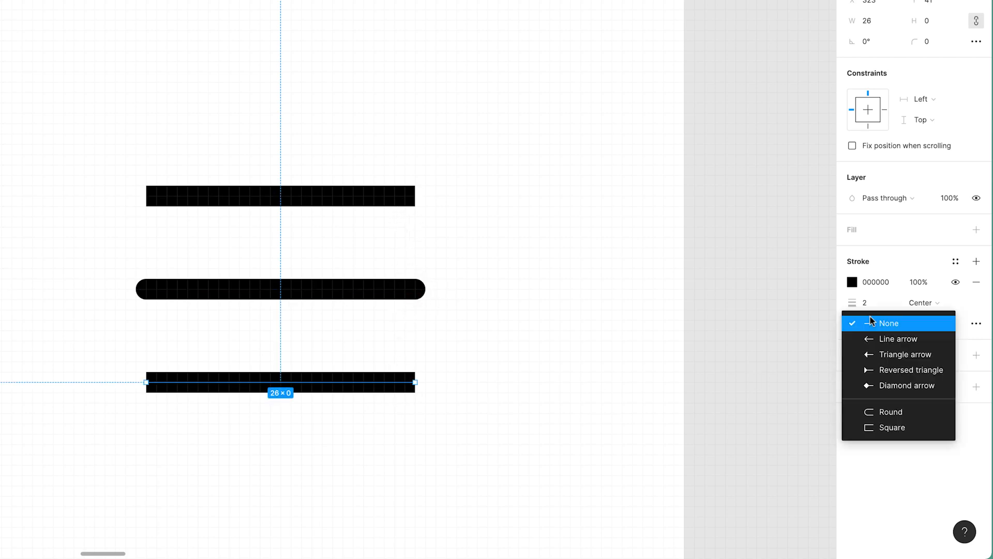
left_click(883, 427)
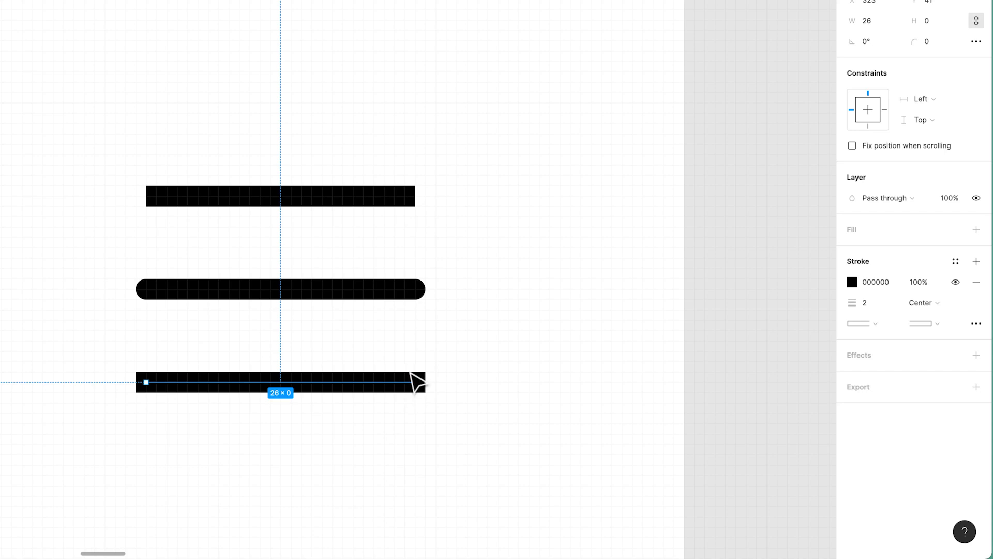
Set both the start point and the end point of all three menu lines to Round
left_click(414, 195)
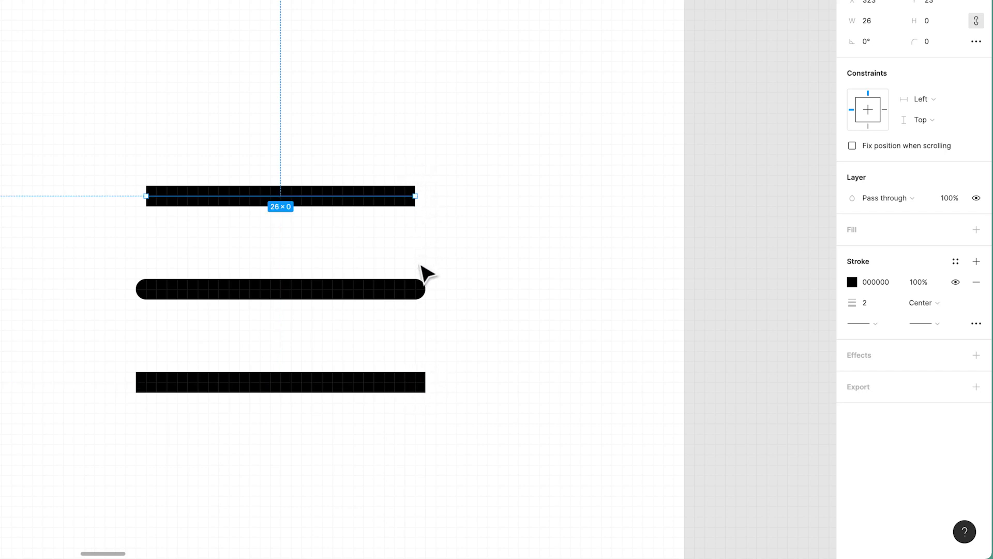
left_click(414, 289)
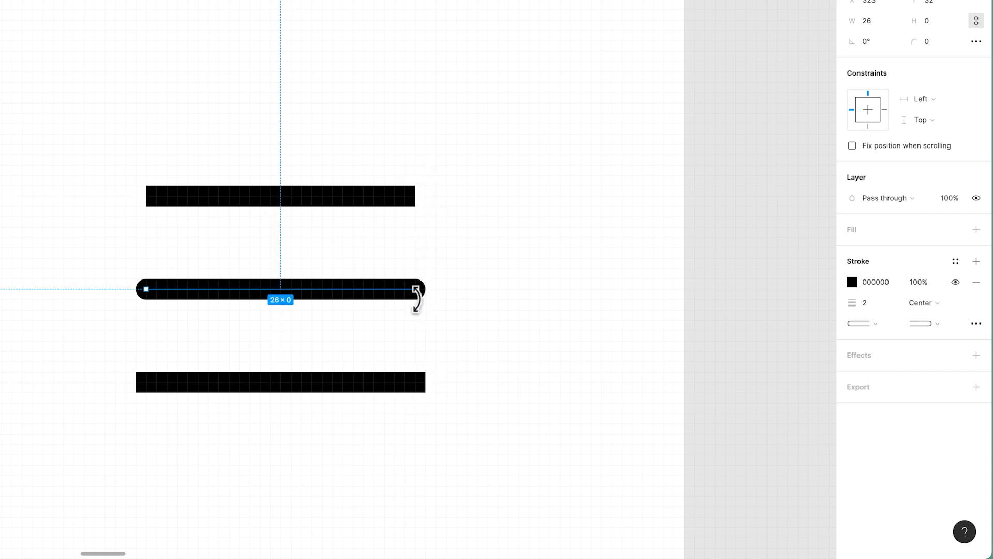
left_click(460, 282)
left_click_drag(467, 149, 318, 441)
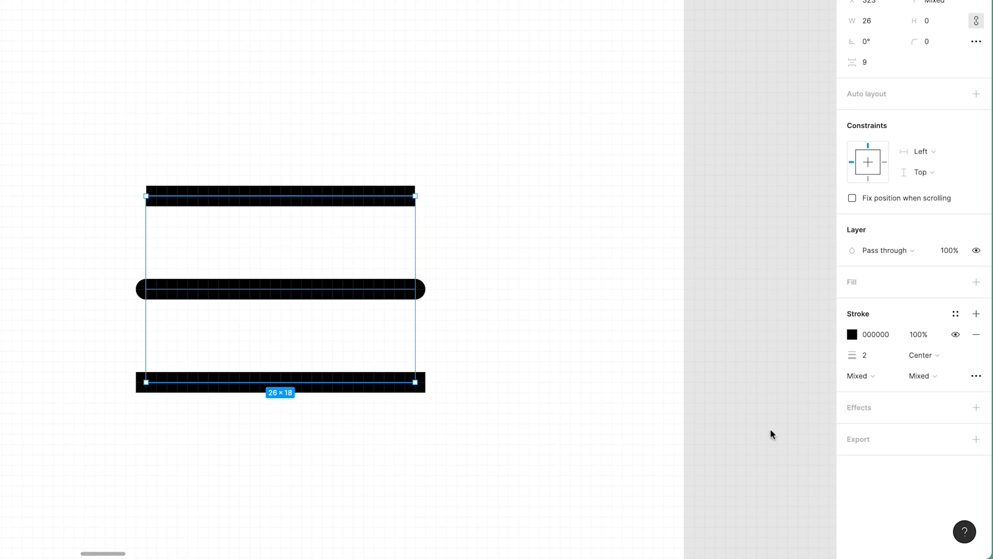
left_click(878, 376)
left_click(884, 492)
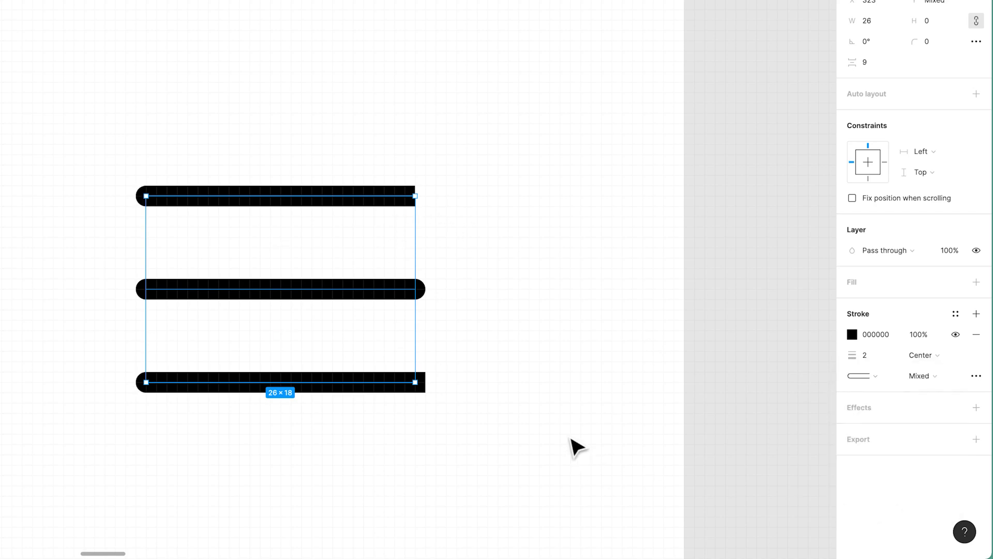
left_click(933, 376)
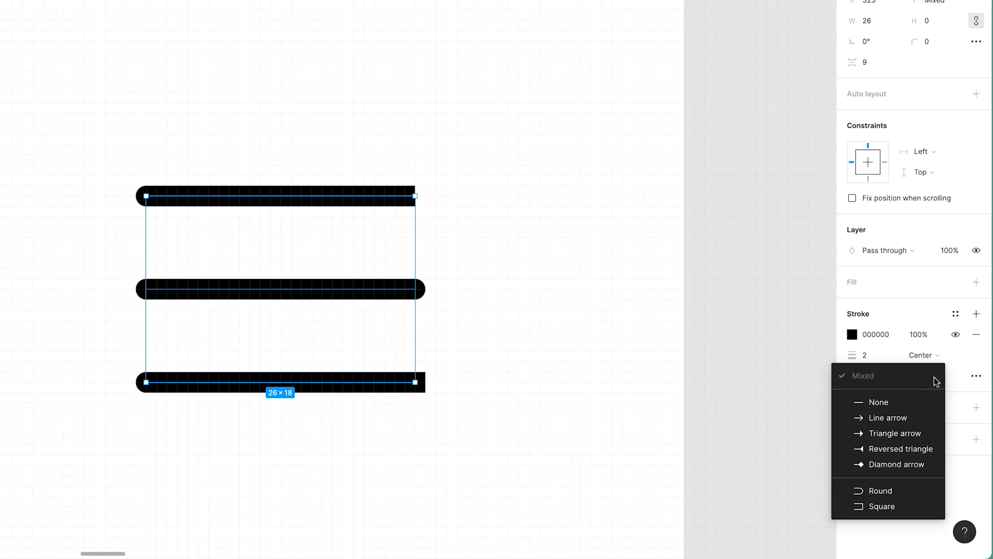
left_click(887, 490)
left_click(486, 341)
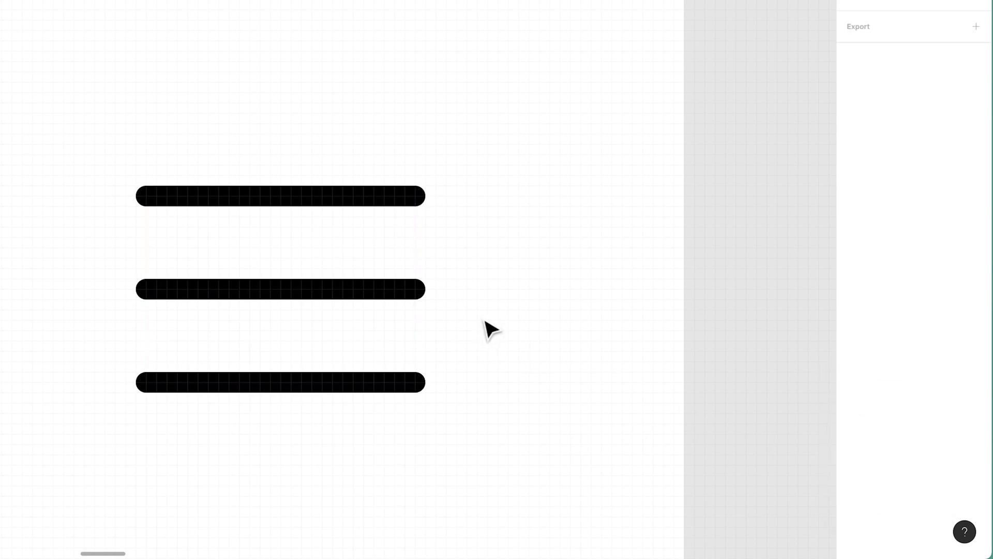
Move the Product Shot text down to the lower part of the large teal rectangle, roughly centred horizontally
key("minus")
key("minus")
key("minus")
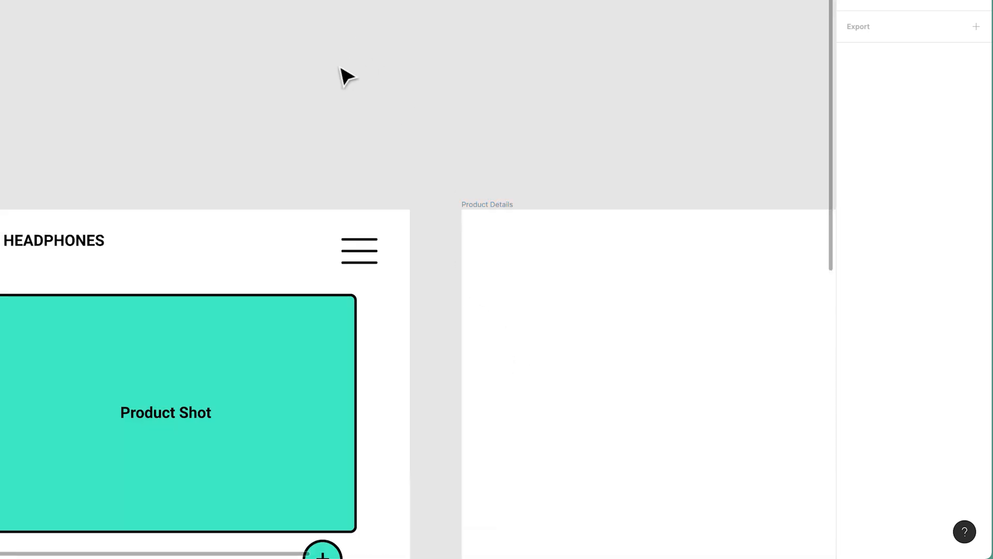
left_click_drag(231, 212, 350, 1)
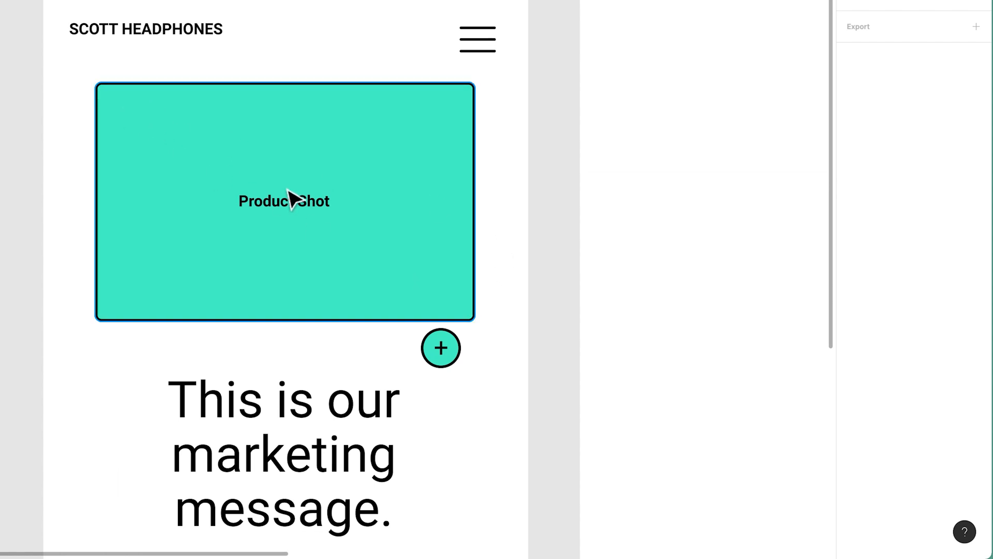
left_click_drag(275, 209, 286, 273)
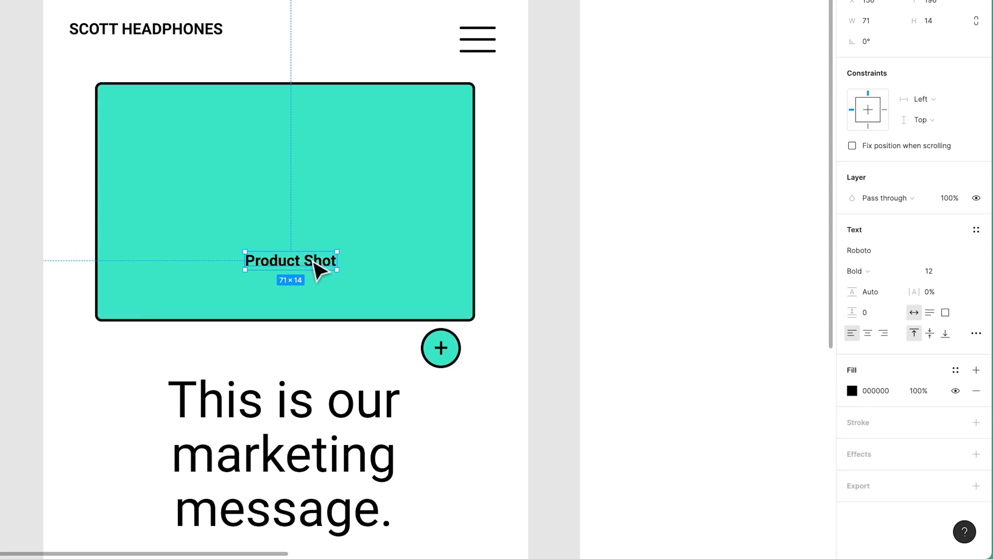
left_click_drag(328, 262, 308, 267)
Draw two crossing diagonal lines, about 342 and 339 long, corner to corner across the Product Shot rectangle
key("l")
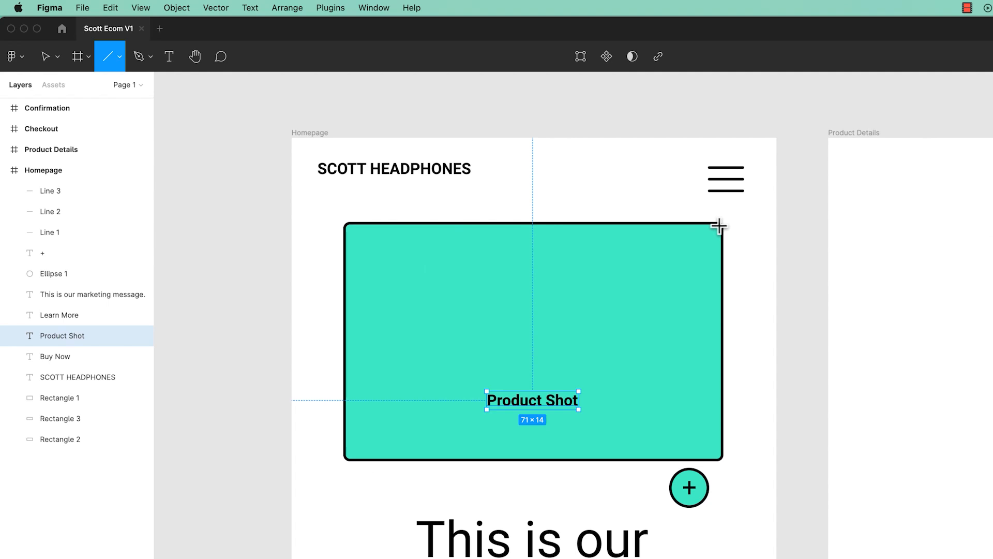
mouse_move(720, 224)
left_mouse_down()
mouse_move(508, 371)
mouse_move(351, 439)
mouse_move(343, 457)
left_mouse_up()
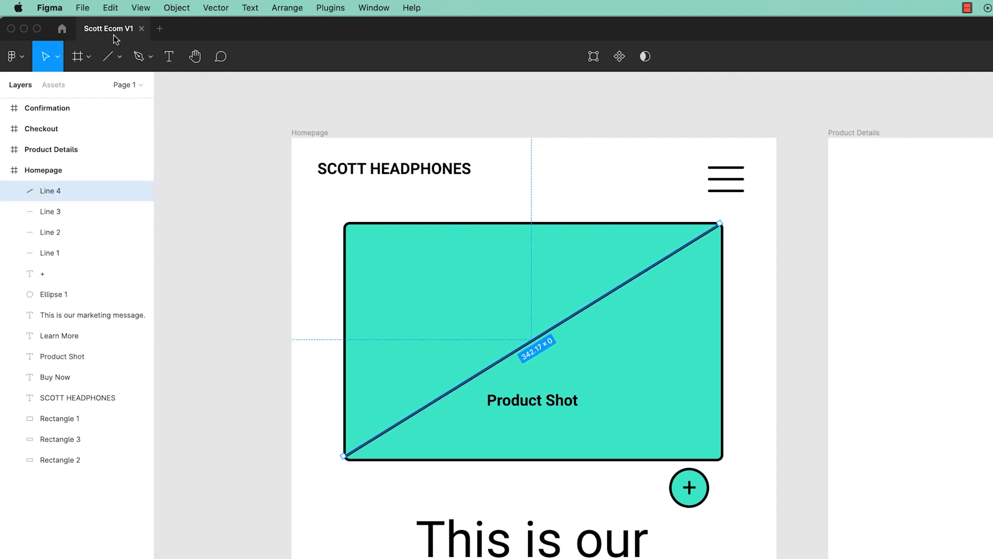
left_click(108, 56)
left_click_drag(346, 224, 716, 458)
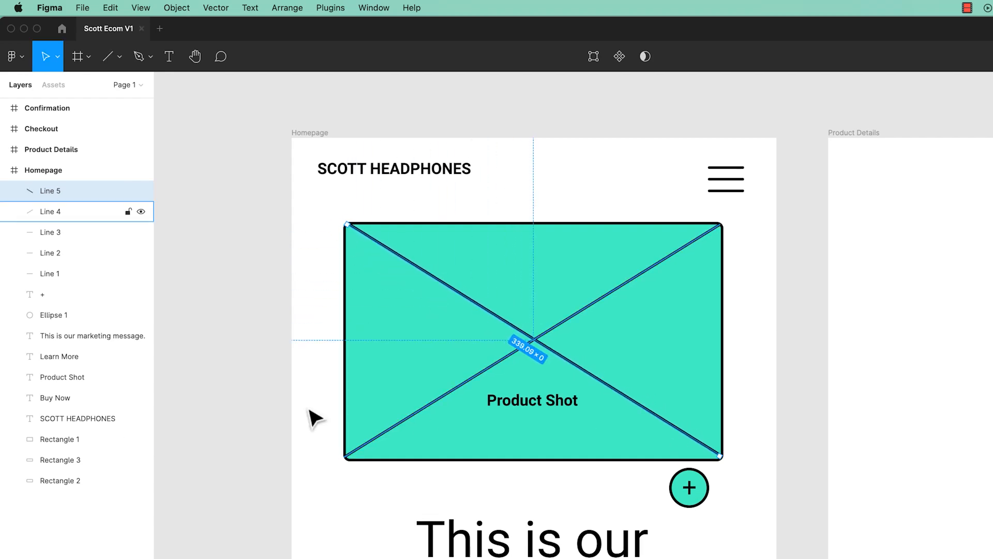
left_click(252, 374)
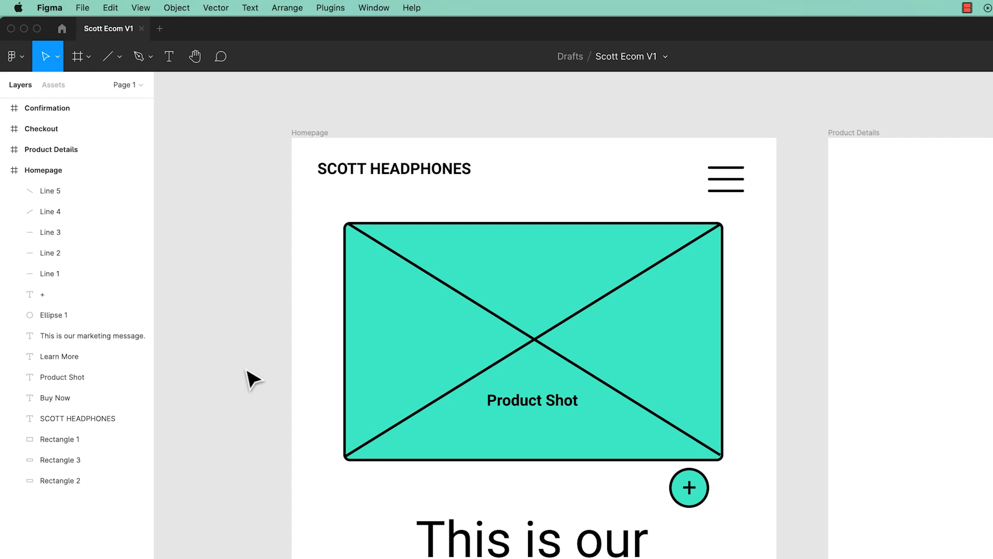
Delete both diagonal lines crossing the Product Shot rectangle
left_click(537, 340)
left_click(250, 317)
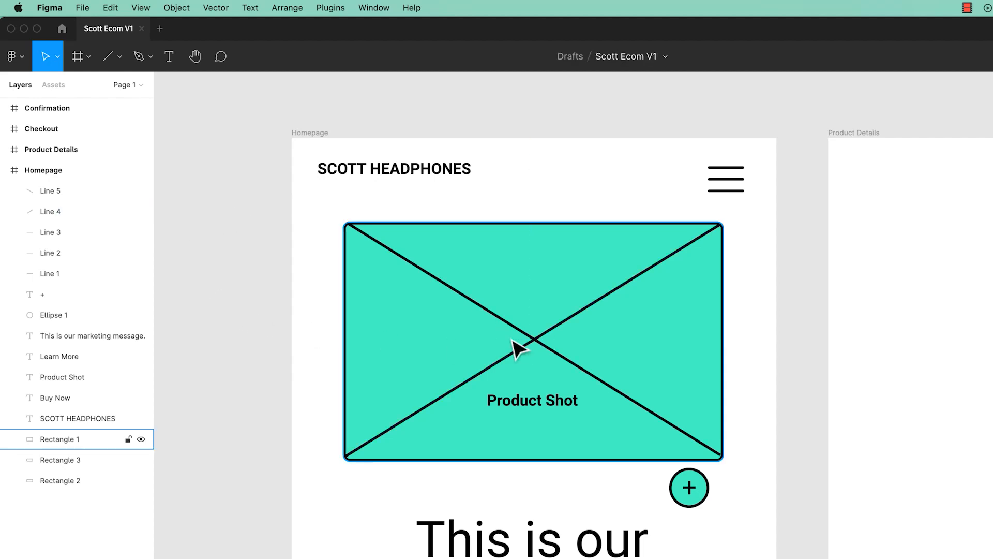
left_click(548, 334)
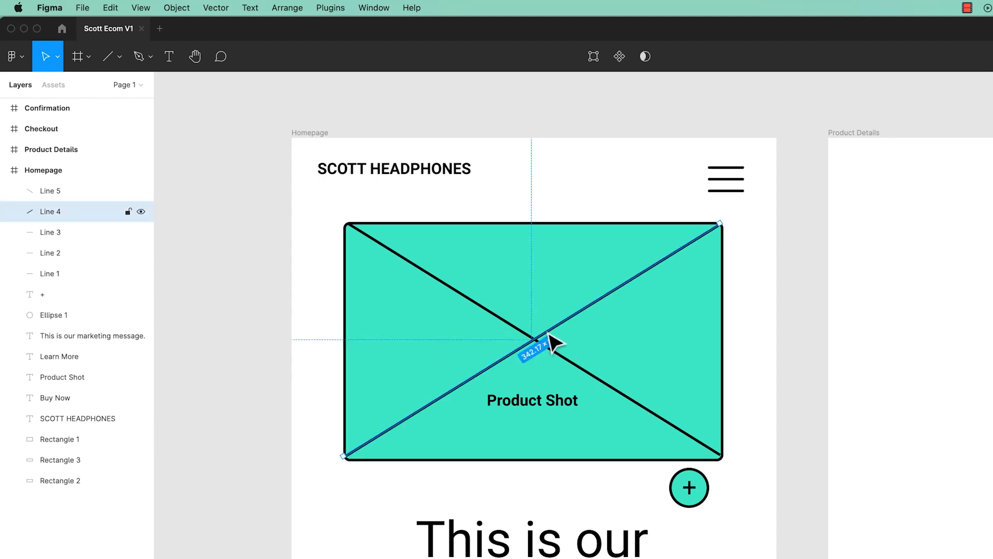
left_click(565, 360, "shift")
key("BackSpace")
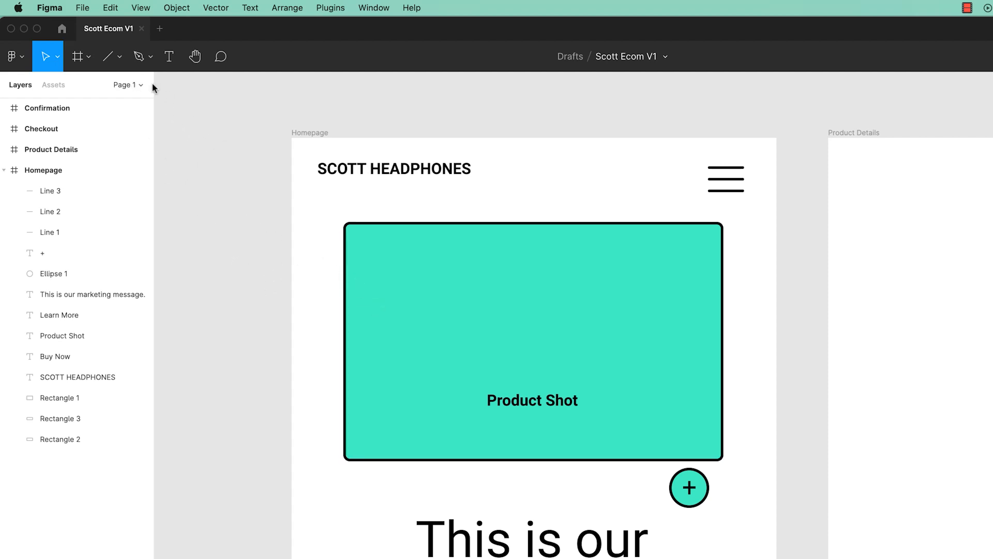
Place Icon-Image.svg from the Exercise Files' Icons folder on the homepage at its original 512 × 512 size and delete the oversized icon
left_click(120, 57)
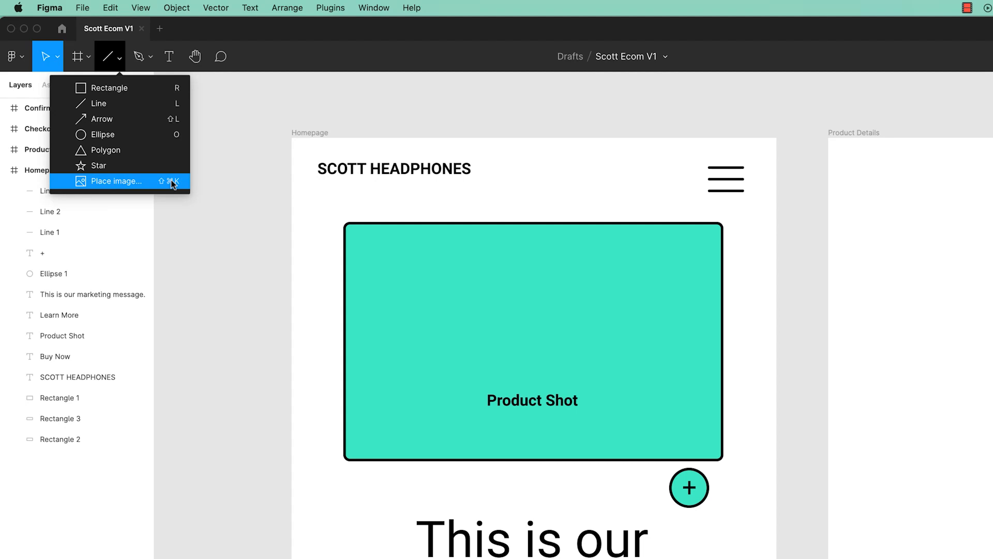
left_click(20, 57)
left_click(21, 60)
mouse_move(50, 131)
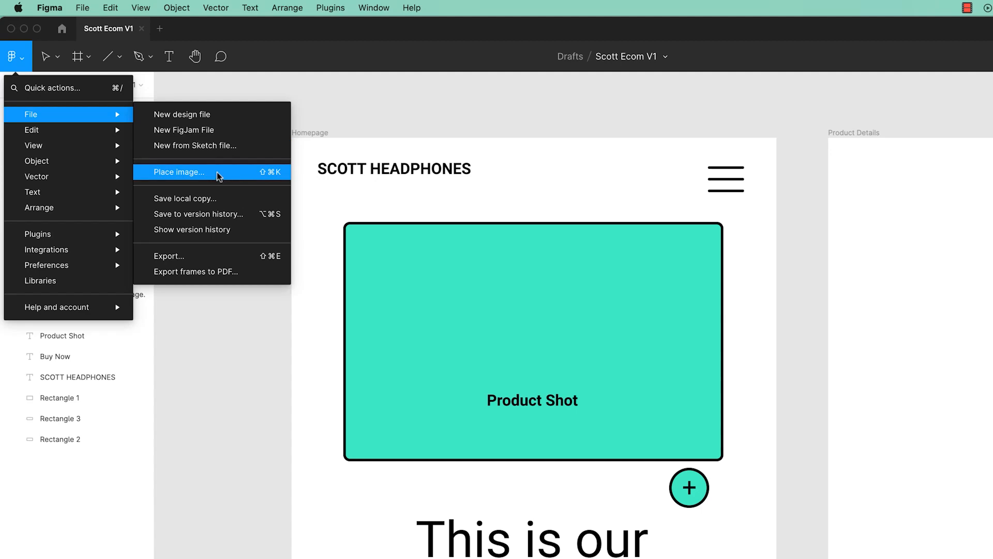
left_click(272, 173)
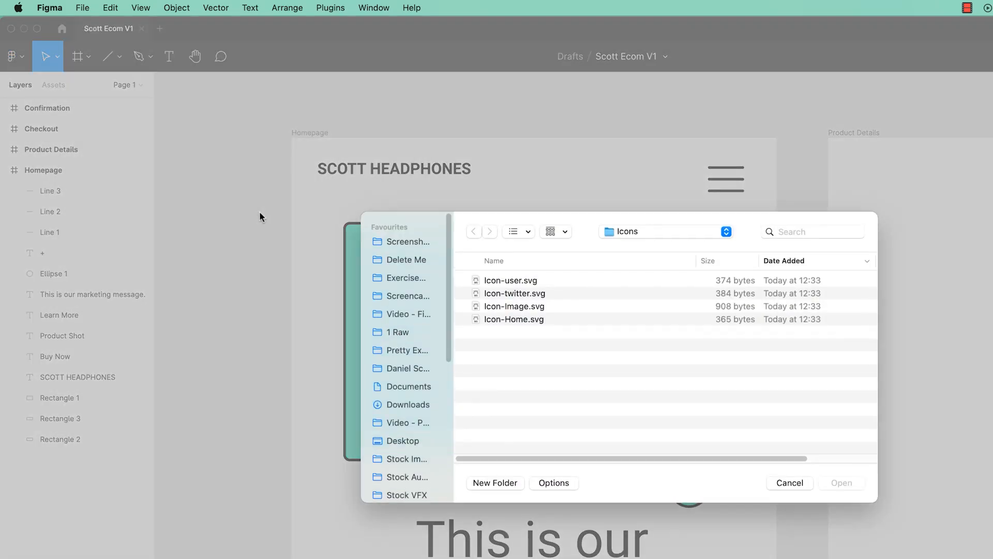
left_click(419, 279)
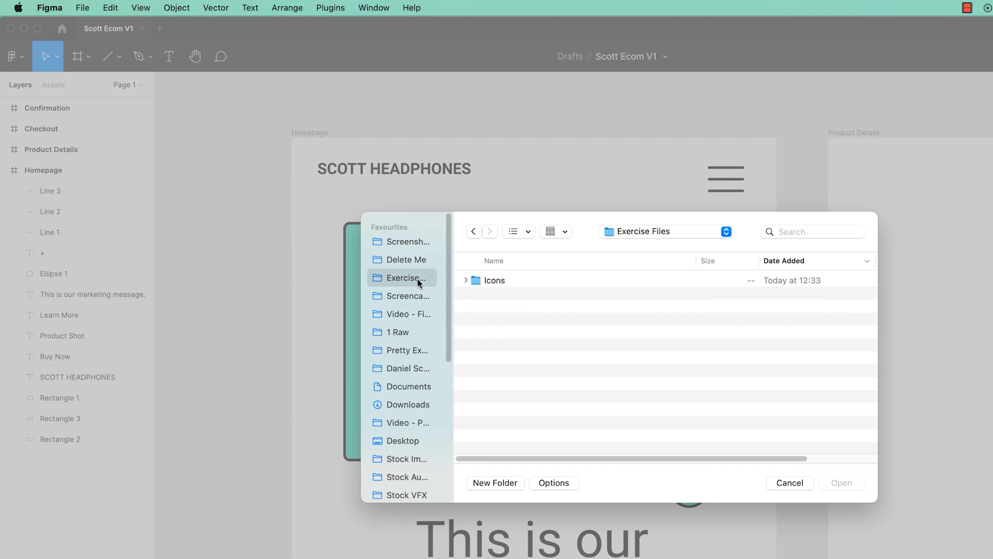
double_click(492, 280)
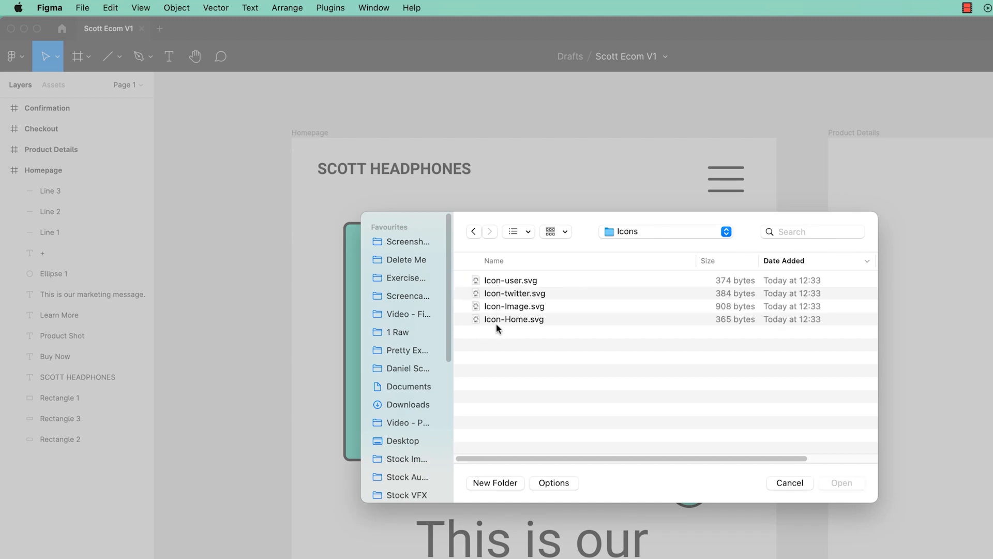
left_click(491, 309)
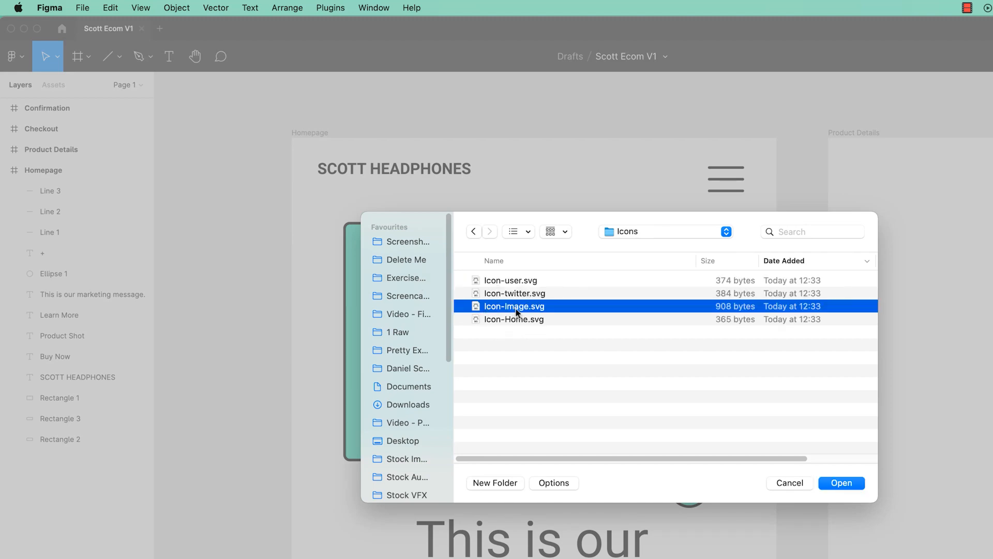
left_click(841, 482)
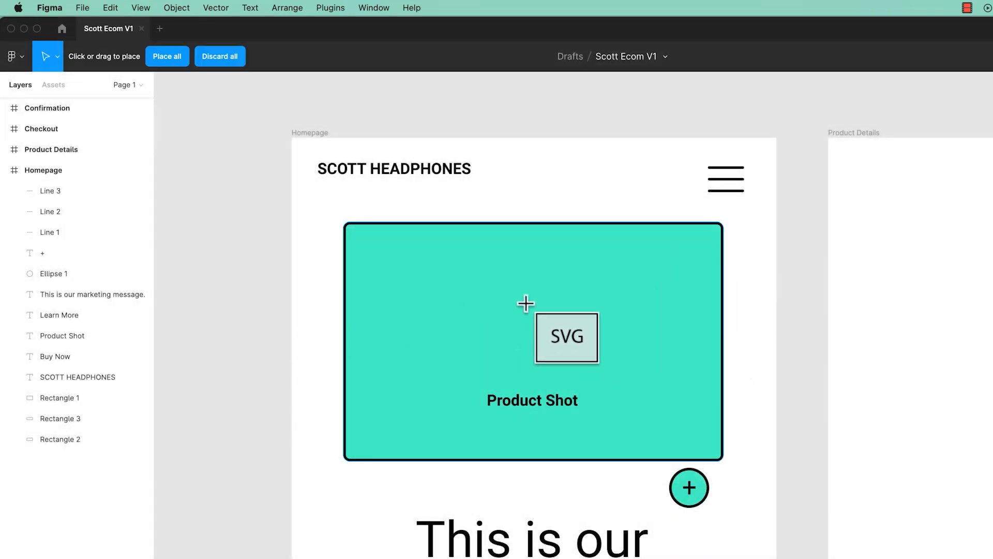
left_click(547, 160)
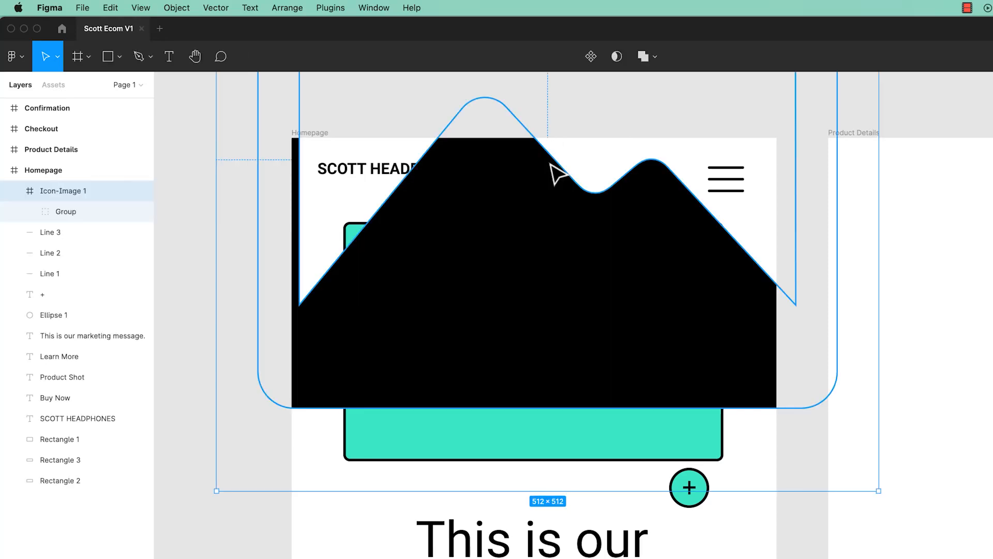
key("Delete")
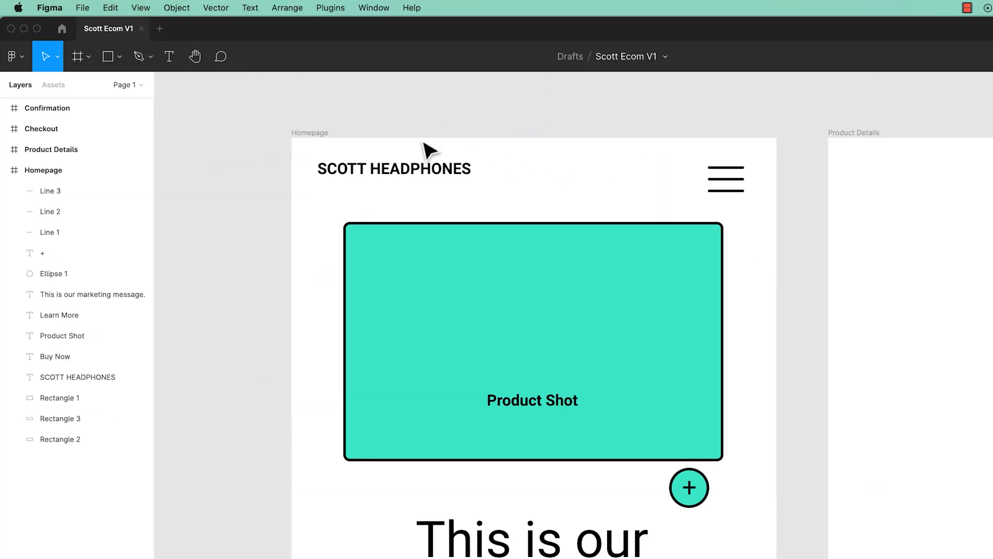
Place Icon-Image.svg at about 43 × 43 in the Product Shot rectangle and centre it horizontally above the Product Shot text
left_click(115, 61)
left_click(129, 181)
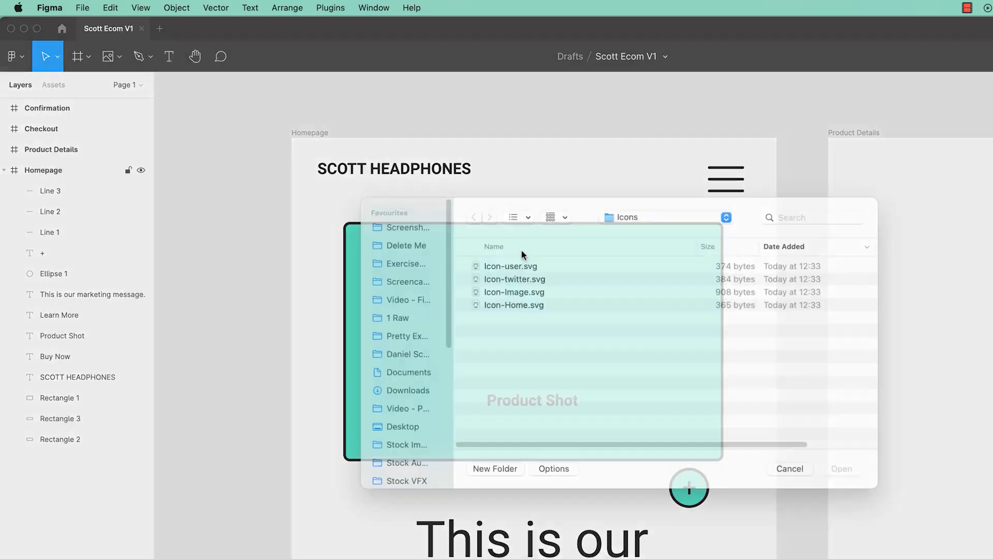
left_click(527, 309)
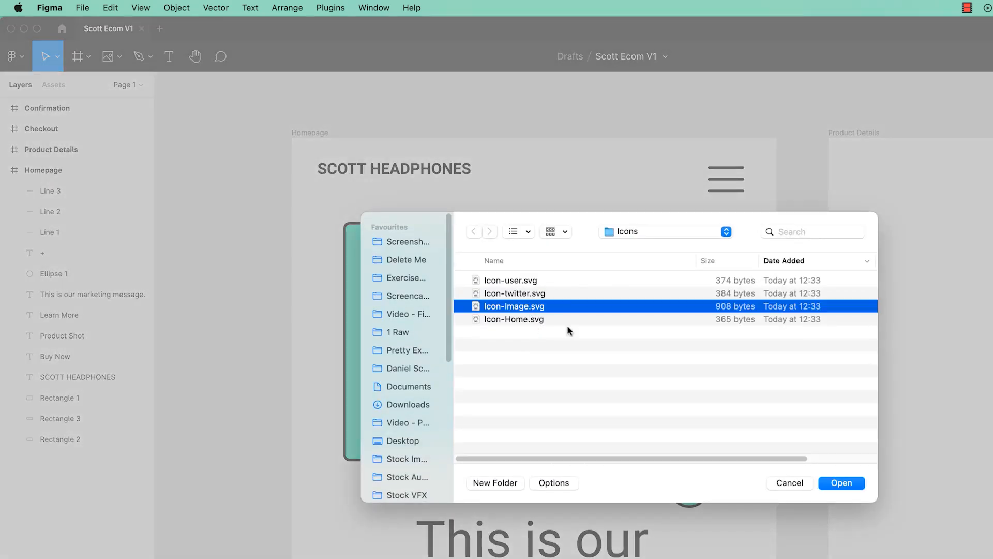
left_click(837, 479)
left_click_drag(462, 281, 467, 252)
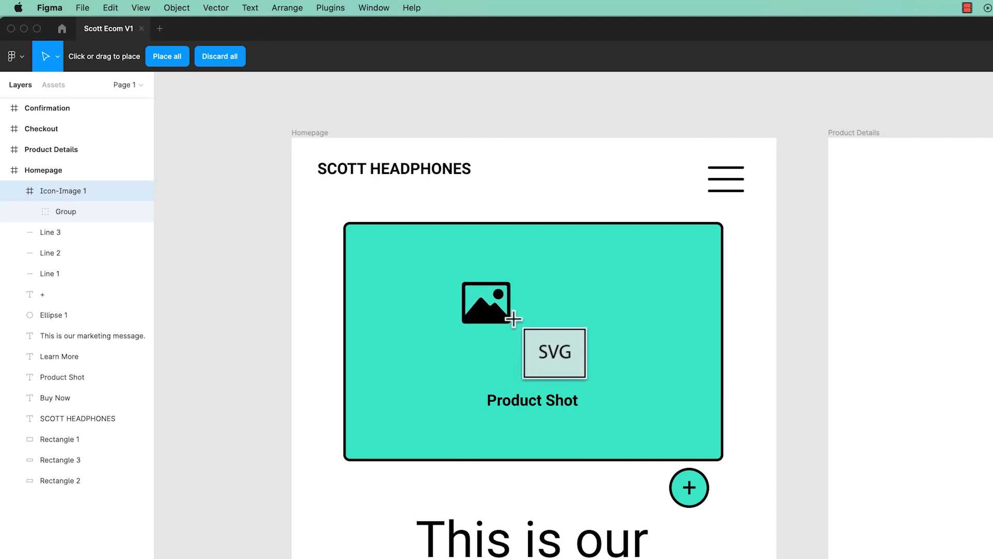
left_click(513, 319)
left_click_drag(481, 326, 525, 353)
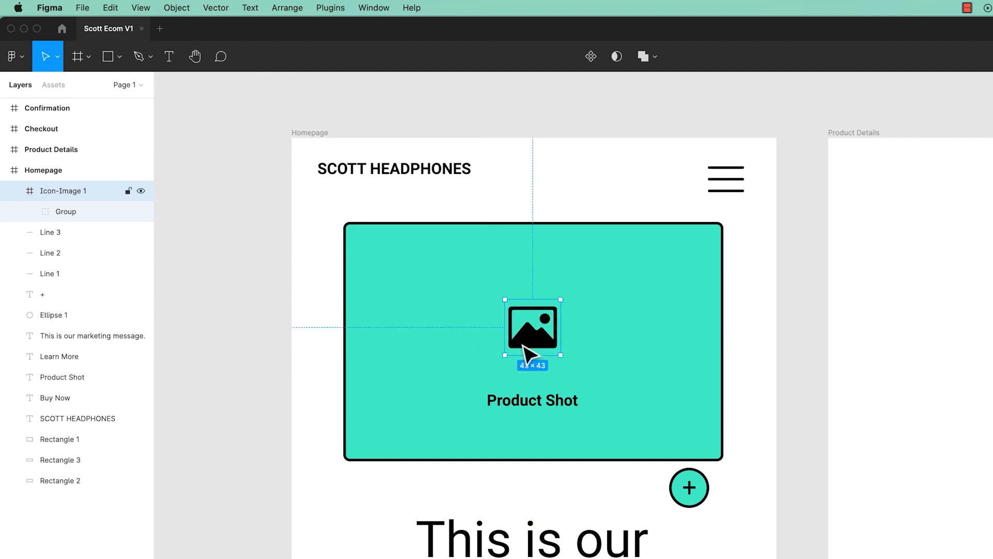
left_click(819, 355)
Delete the image icon and paste the two crossing diagonal lines back corner to corner across the Product Shot rectangle
scroll(816, 347, "down", 5)
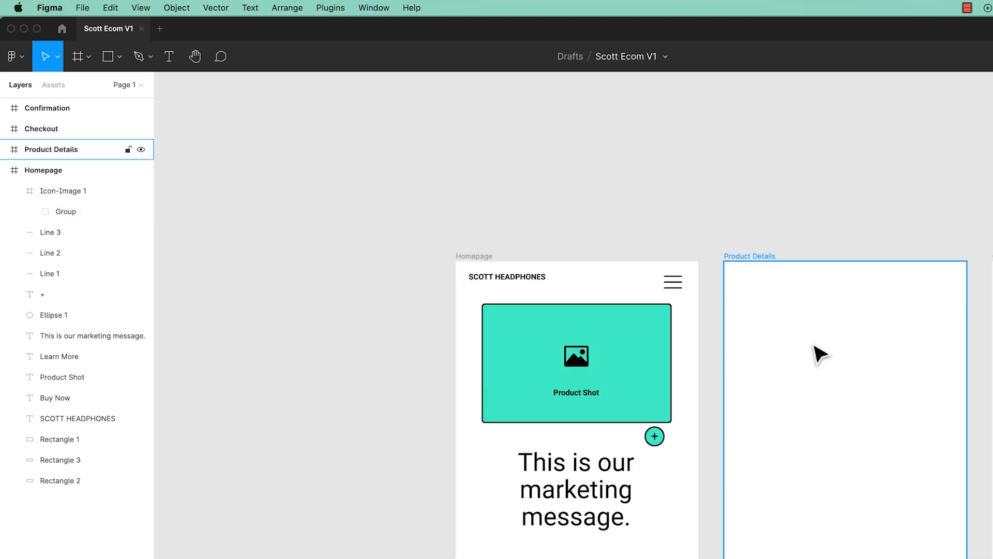
left_click(582, 364)
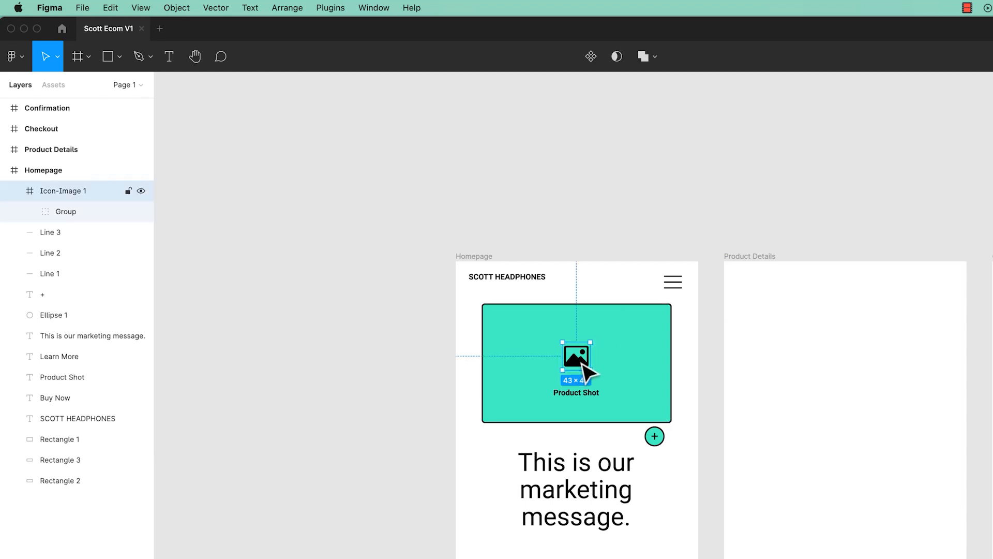
key("Delete")
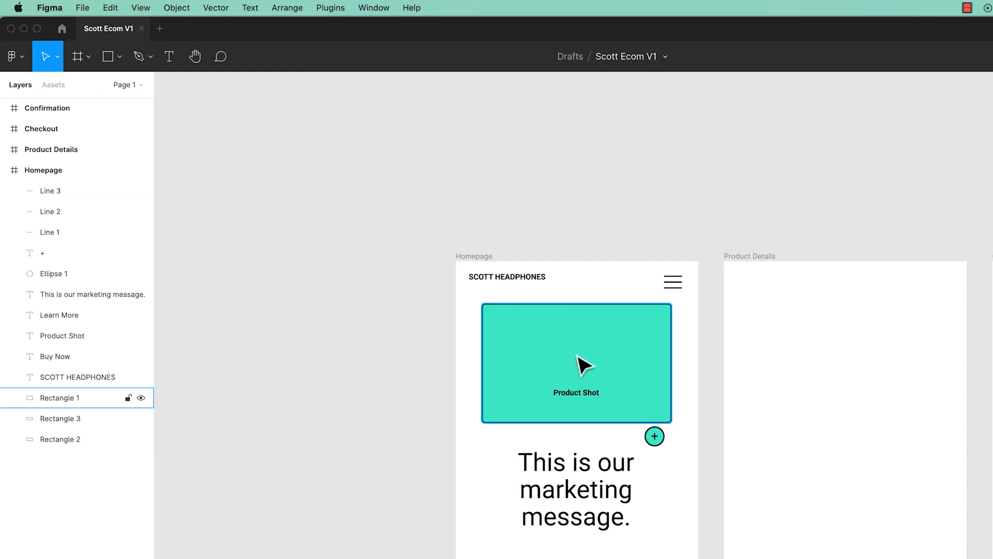
key("ctrl+v")
left_click(381, 348)
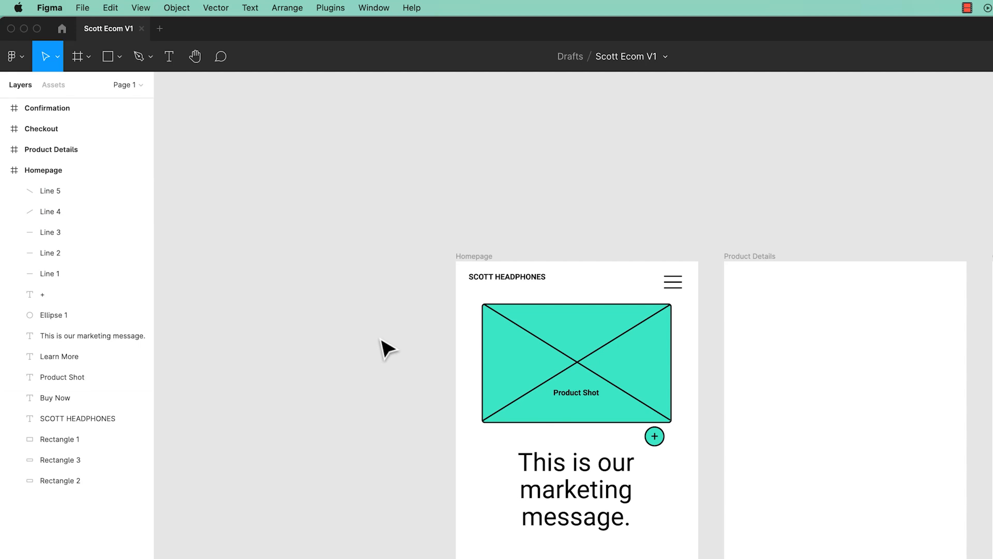
left_click(638, 325)
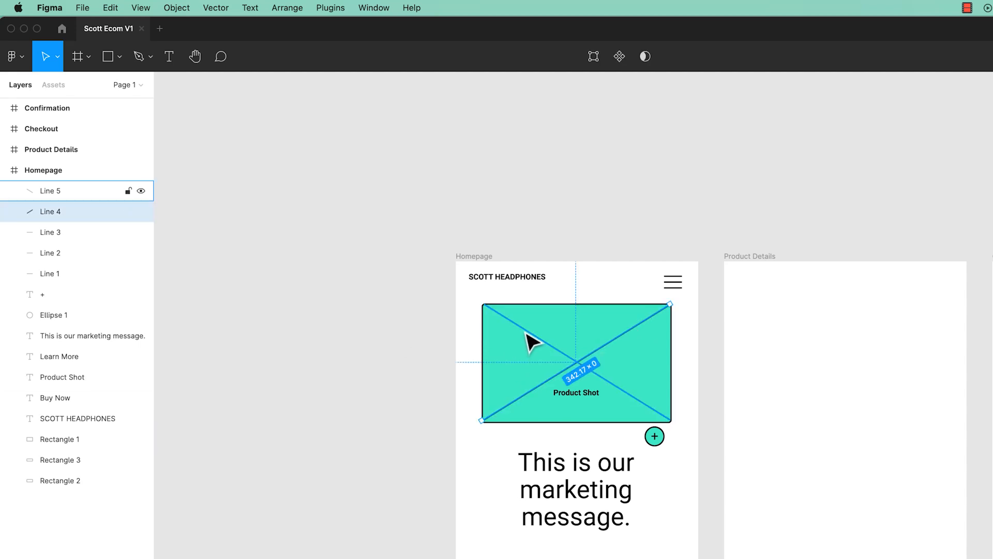
left_click(532, 335)
left_click(380, 399)
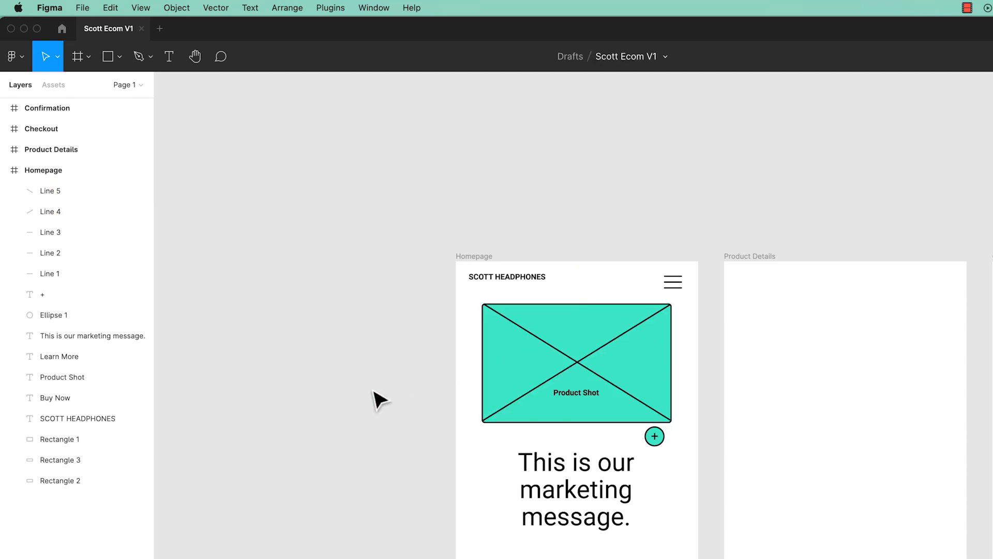